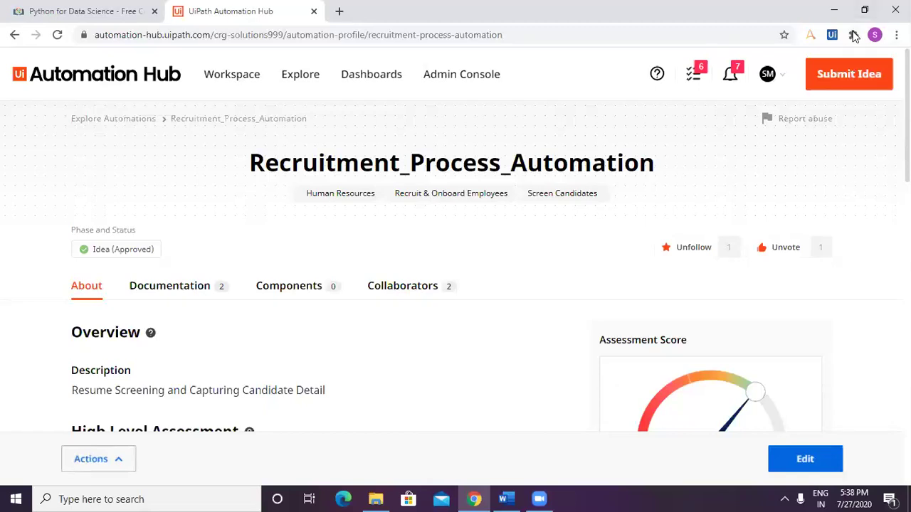
# Step: Launch the assessment for the Recruitment_Process_Automation idea and confirm the launch
pyautogui.click(854, 36)
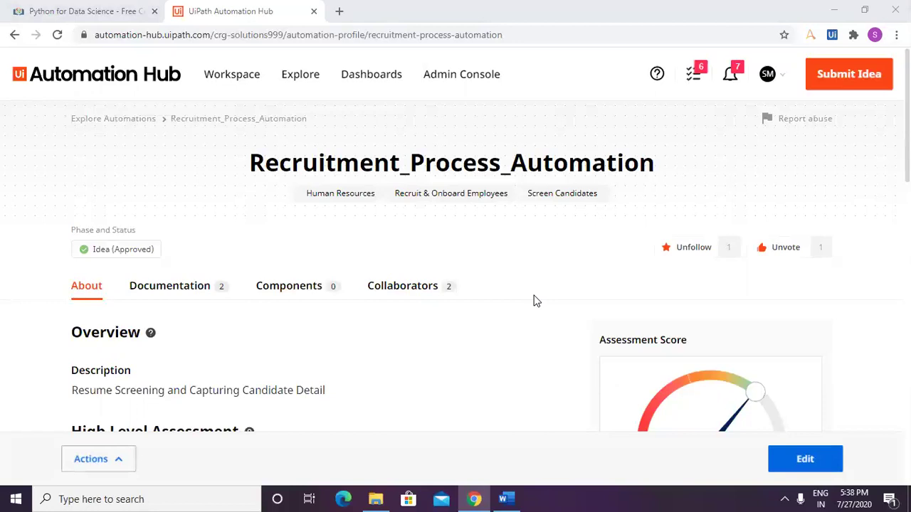
pyautogui.scroll(-12, 537, 301)
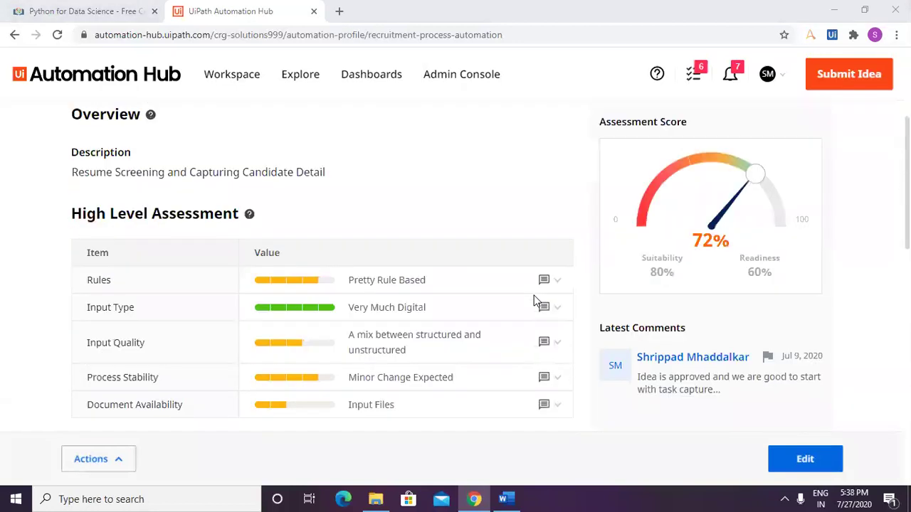
pyautogui.scroll(-2, 536, 301)
pyautogui.scroll(8, 537, 301)
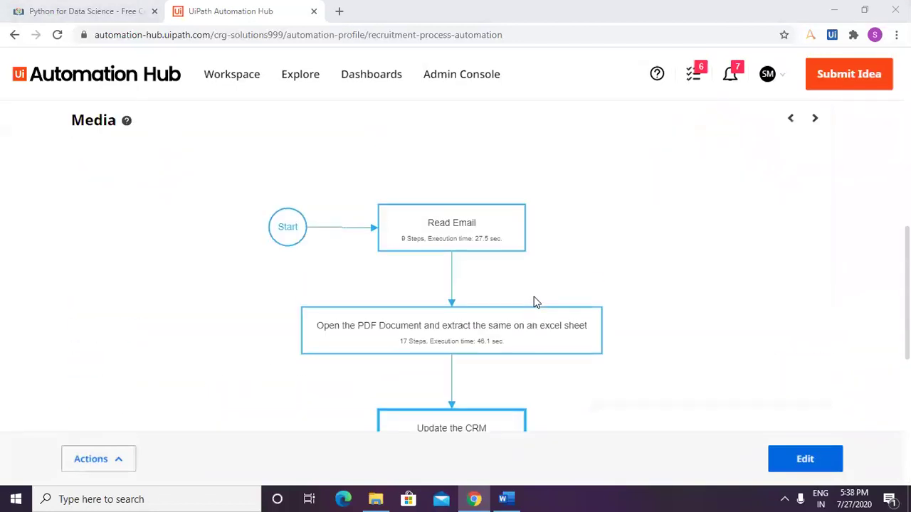
pyautogui.scroll(4, 536, 301)
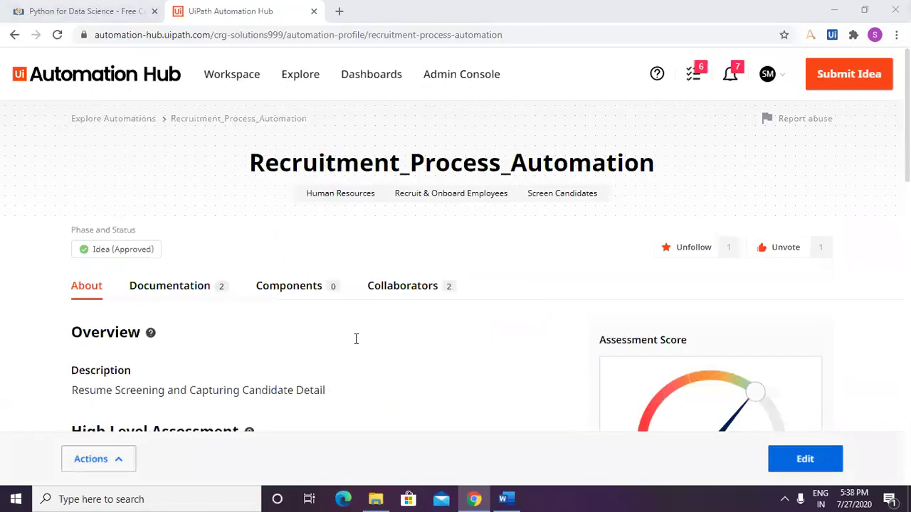
pyautogui.click(116, 460)
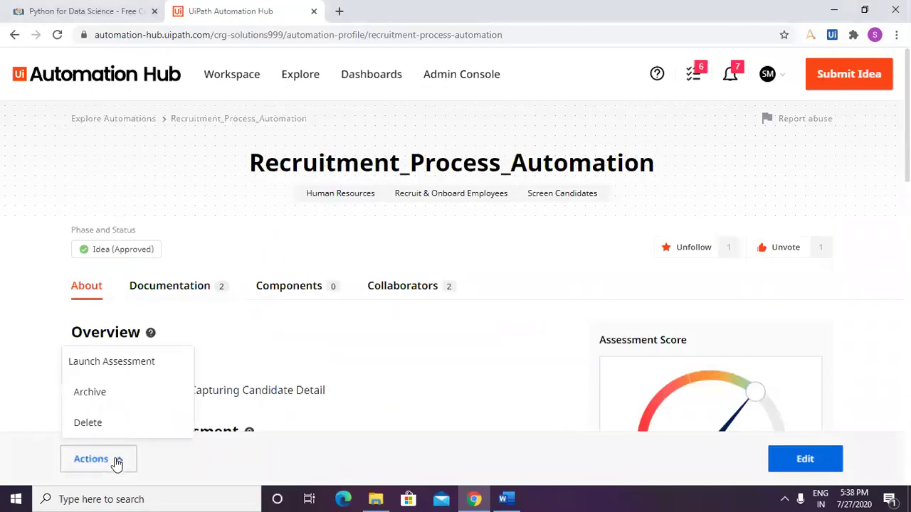
pyautogui.click(123, 363)
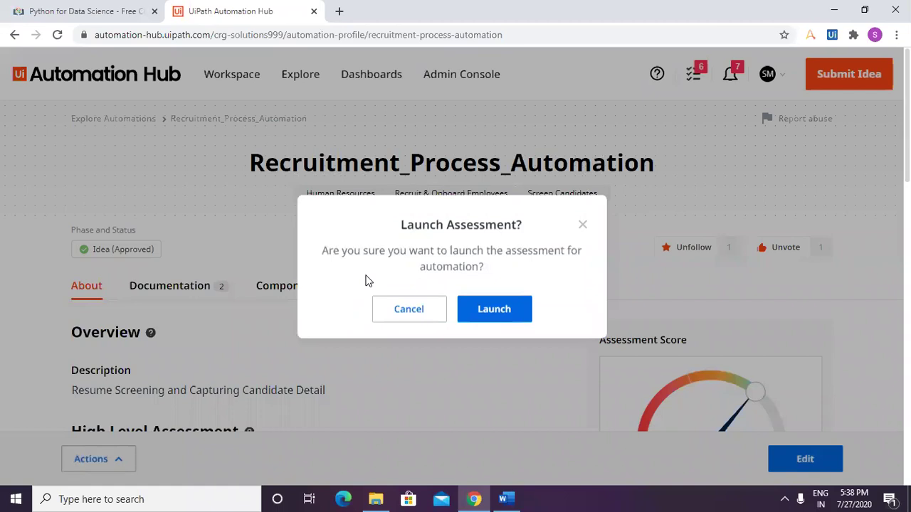
pyautogui.click(478, 307)
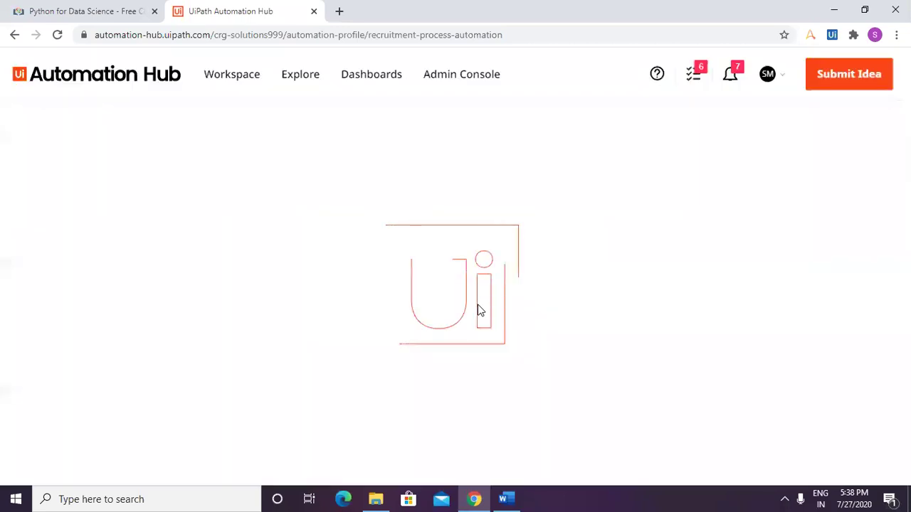
# Step: Review the automation profile's overview, high level assessment and detailed assessment sections
pyautogui.scroll(-2, 333, 340)
pyautogui.scroll(-2, 333, 340)
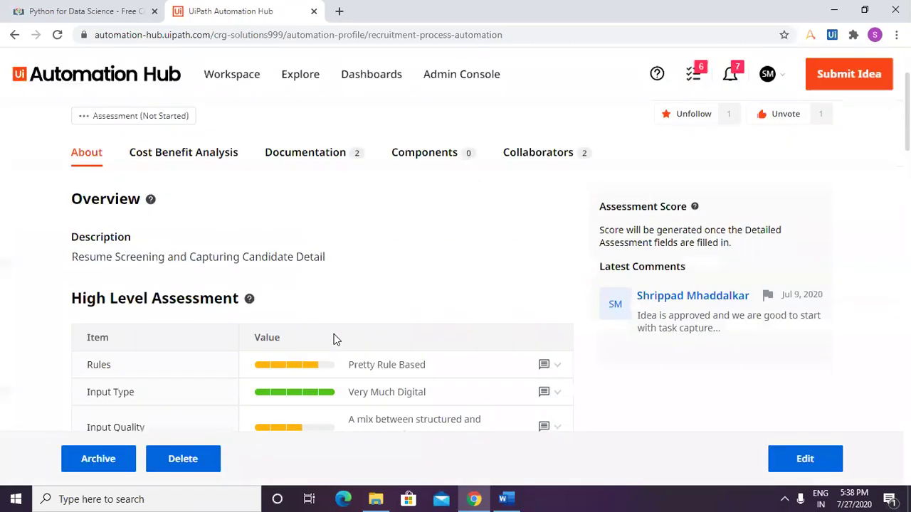
pyautogui.scroll(3, 335, 339)
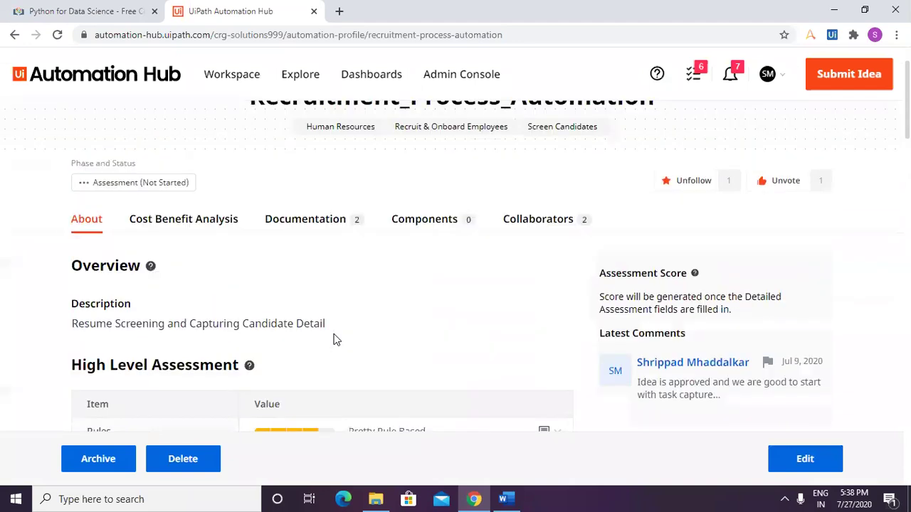
pyautogui.scroll(-6, 336, 339)
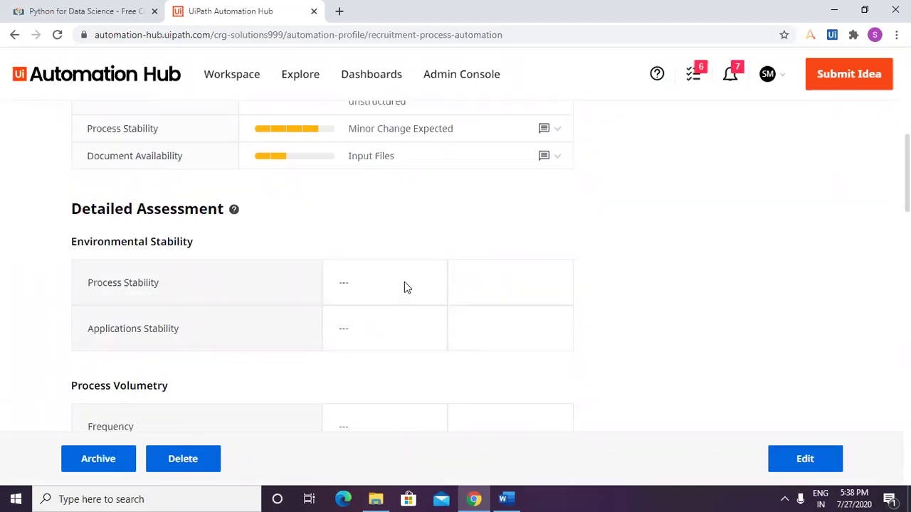
pyautogui.scroll(-5, 404, 287)
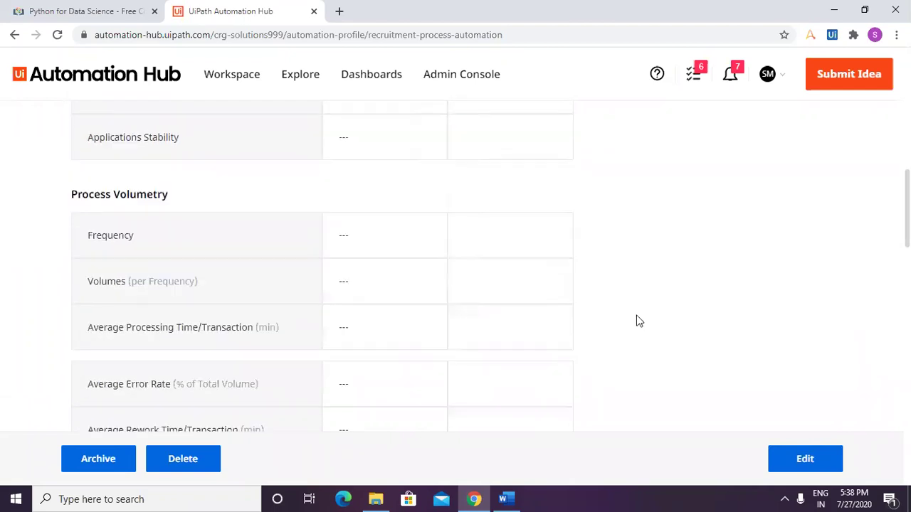
pyautogui.scroll(-6, 552, 317)
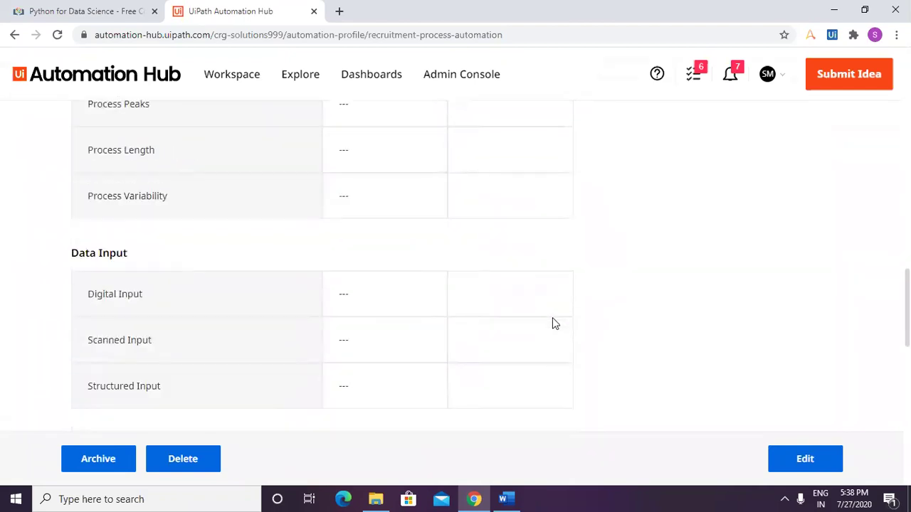
pyautogui.scroll(-5, 552, 320)
pyautogui.scroll(14, 552, 322)
pyautogui.scroll(10, 566, 301)
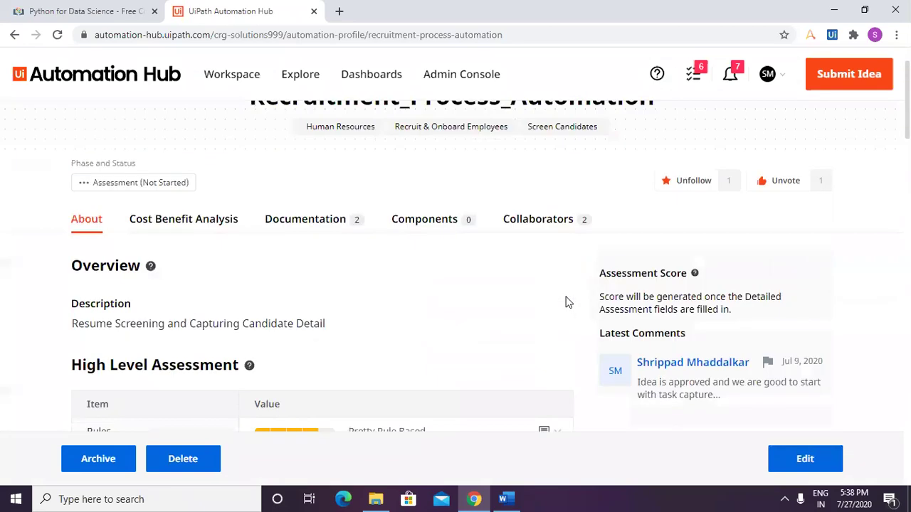
# Step: Open the automation profile for editing and set the Automation ID to 01
pyautogui.click(823, 460)
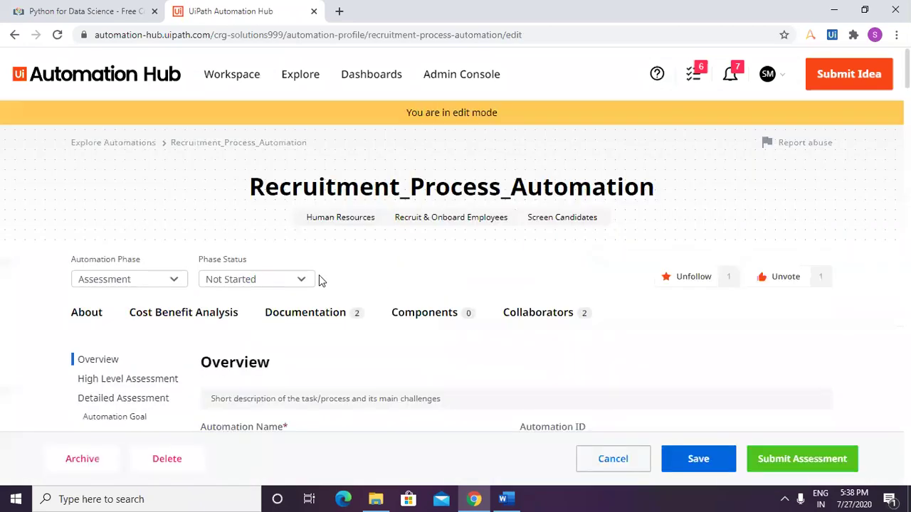
pyautogui.scroll(-2, 396, 314)
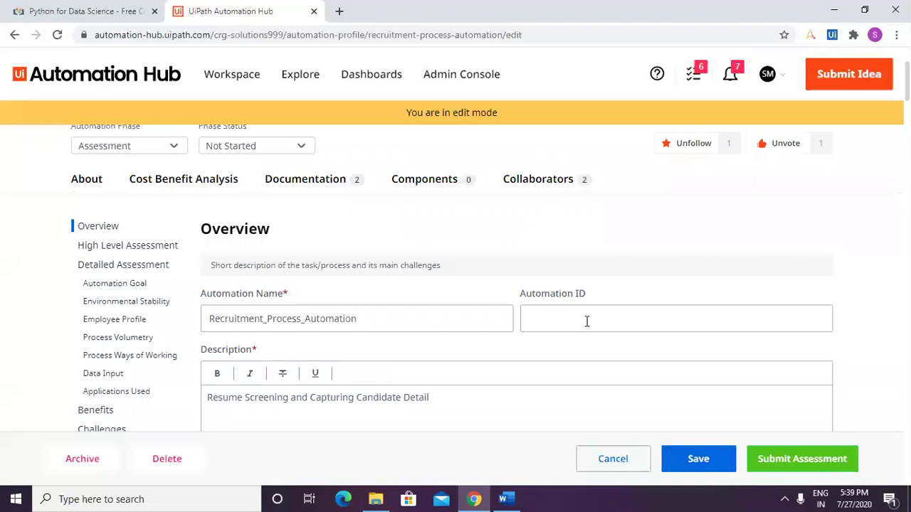
pyautogui.write('01')
pyautogui.scroll(-1, 413, 400)
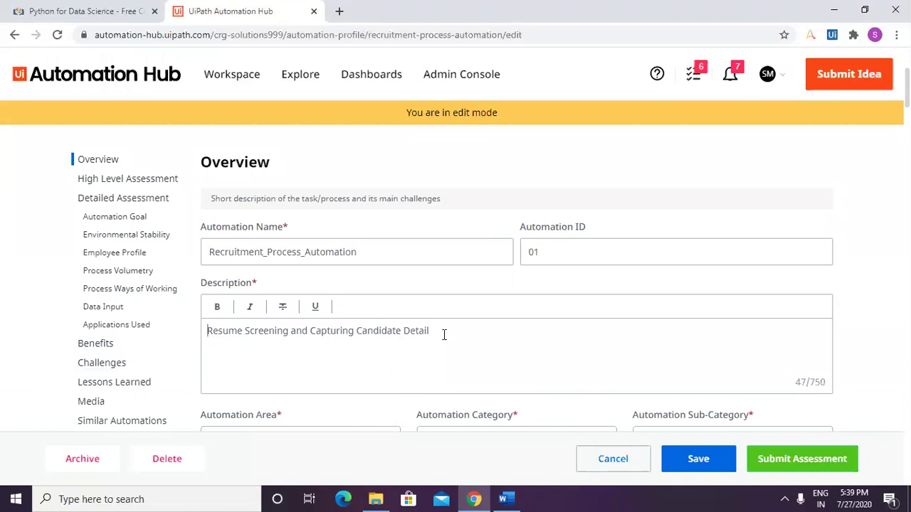
# Step: Correct the description to read "Resume Screening and Capturing Candidate Details"
pyautogui.click(447, 331)
pyautogui.write('s')
pyautogui.scroll(-2, 393, 394)
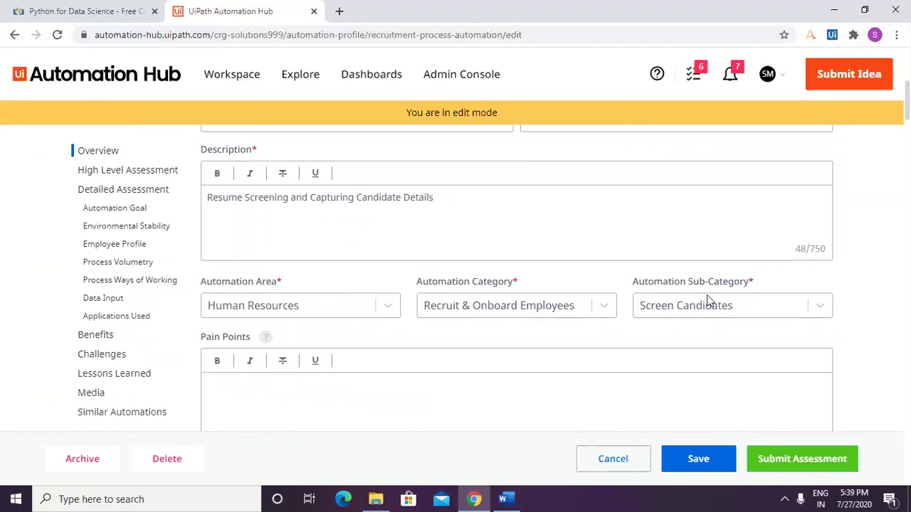
# Step: Enter the first pain point: "Manual intervention required for identifying the resumes, capturing data and updating it in the CRM"
pyautogui.scroll(-3, 382, 425)
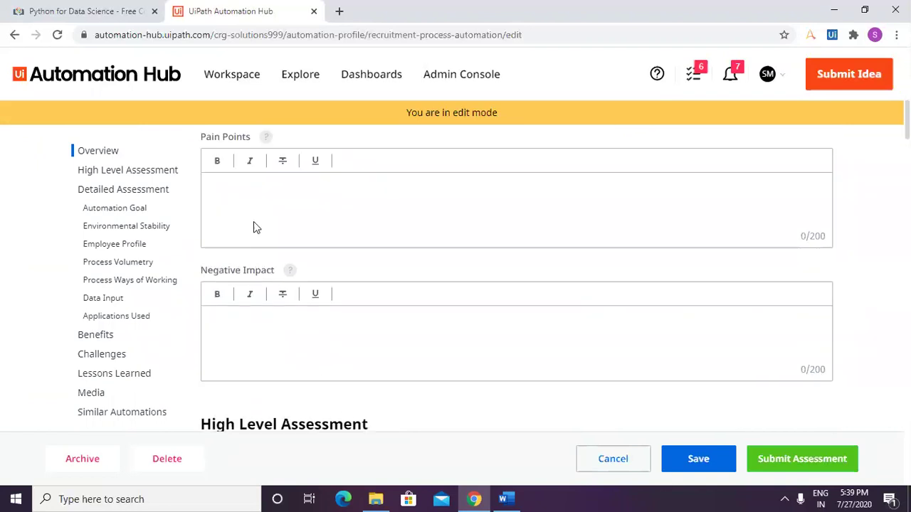
pyautogui.click(251, 207)
pyautogui.write('Manual in')
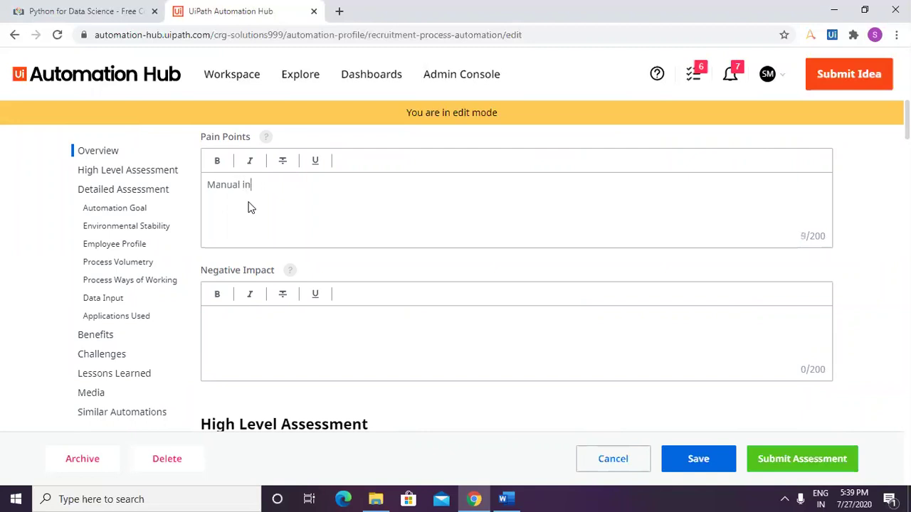
pyautogui.write('tervention required for ')
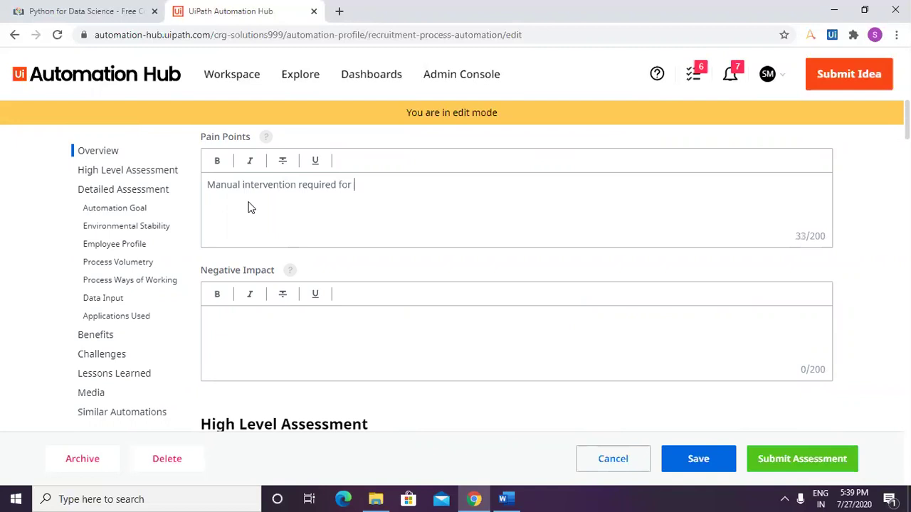
pyautogui.write('identifying the resumes')
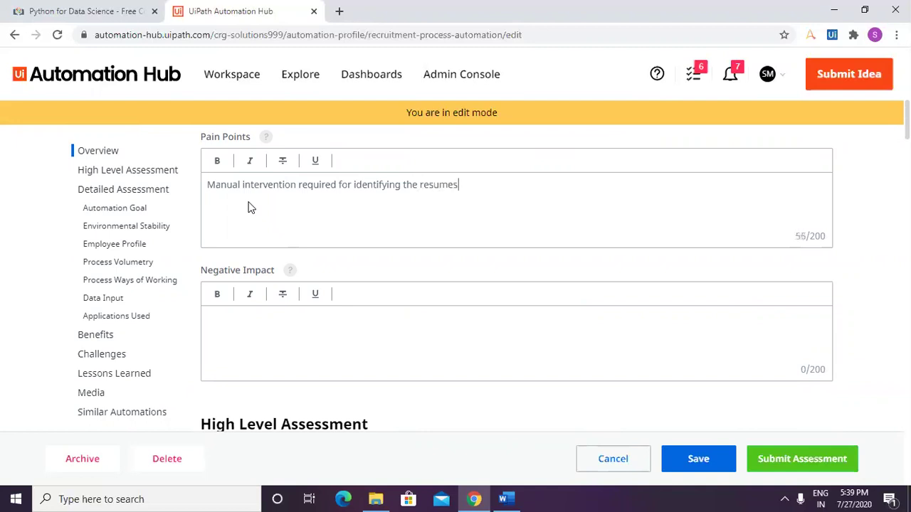
pyautogui.write(', captur')
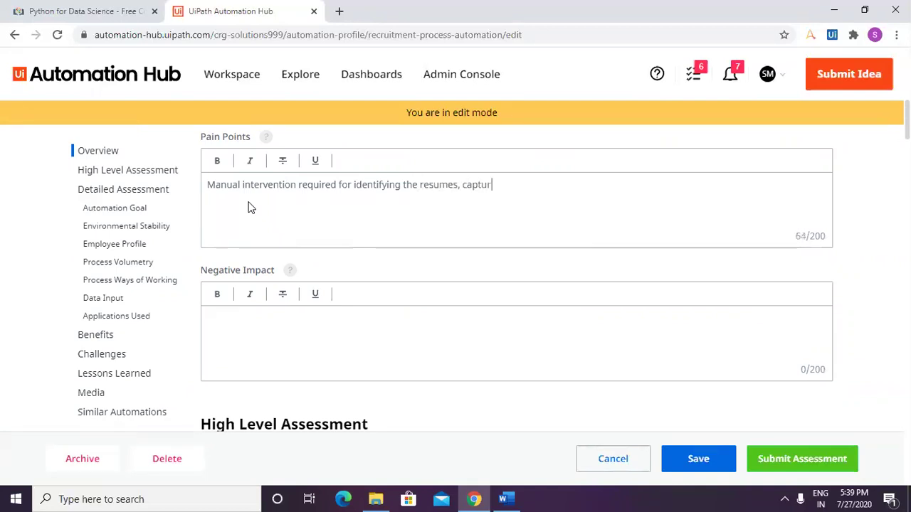
pyautogui.write('ing data and ')
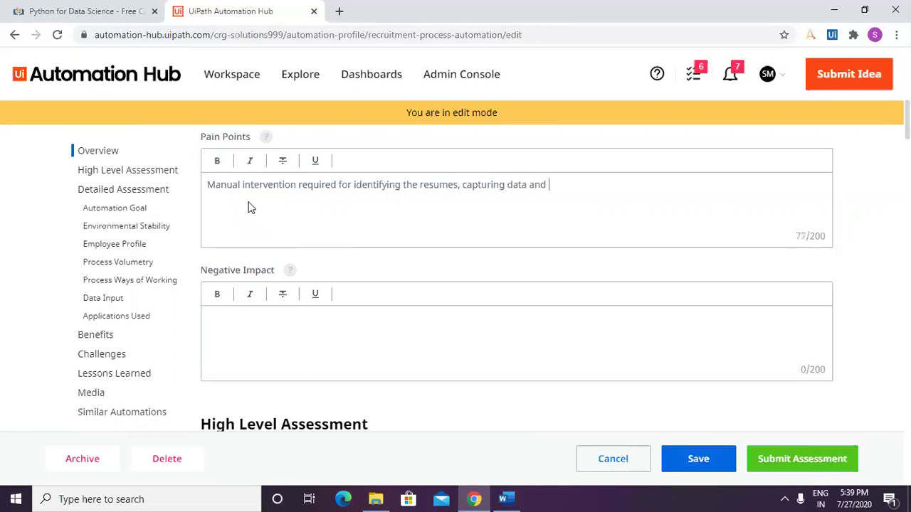
pyautogui.write('updating it in the ')
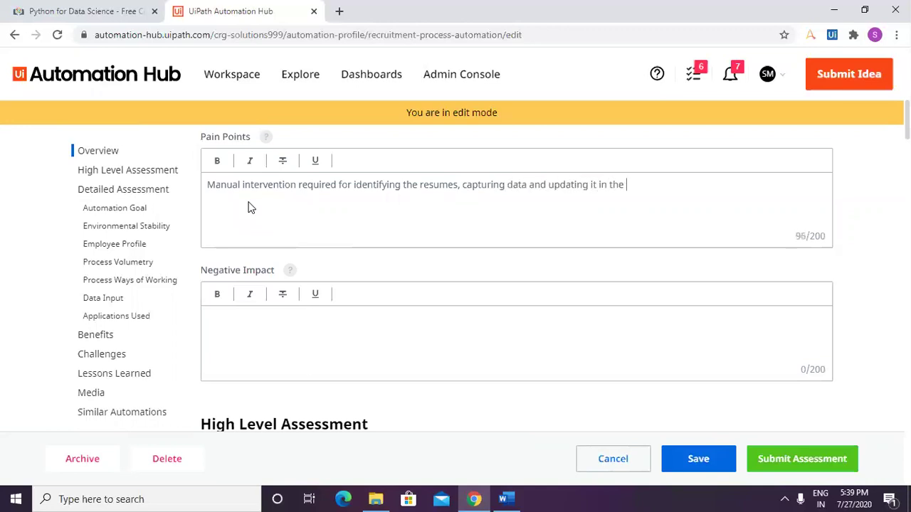
pyautogui.write('CRM')
# Step: Add a second pain point on a new line: "Accuracy is often not achieved as copy paste errors are observed"
pyautogui.press('Return')
pyautogui.write('Accuracy is often m')
pyautogui.press('BackSpace')
pyautogui.write('not achie')
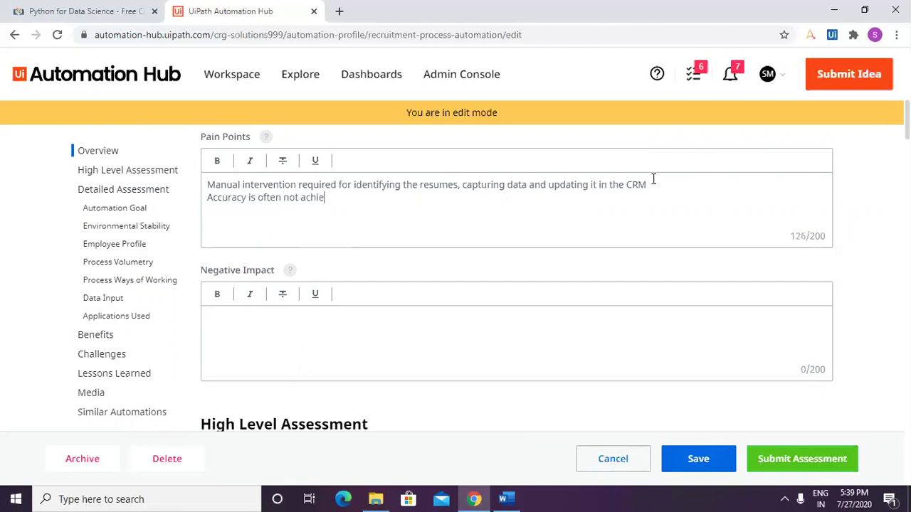
pyautogui.write('ved as copy paste errors are obsw')
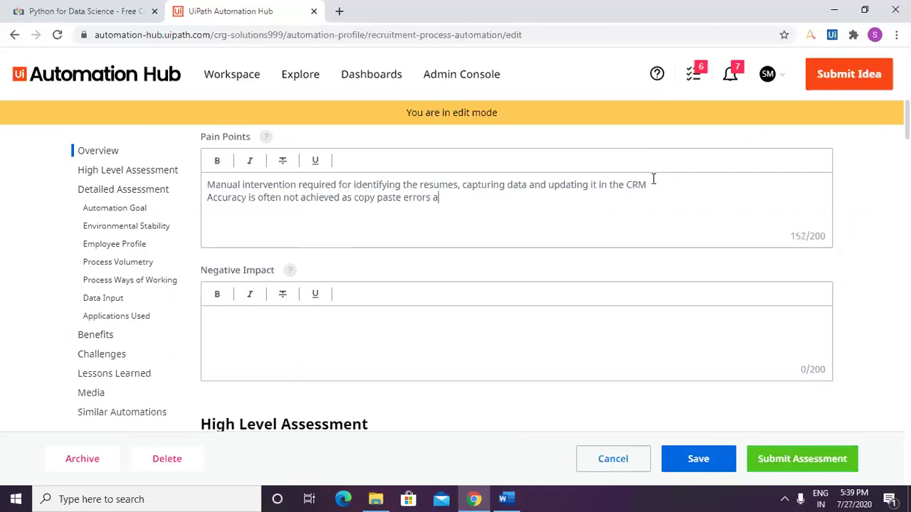
pyautogui.press('BackSpace')
pyautogui.write('erved ')
# Step: Add a third pain point on its own line: "All the data points are not captured"
pyautogui.write('All the ata')
pyautogui.press('BackSpace')
pyautogui.press('BackSpace')
pyautogui.press('BackSpace')
pyautogui.write('data points are not captyre')
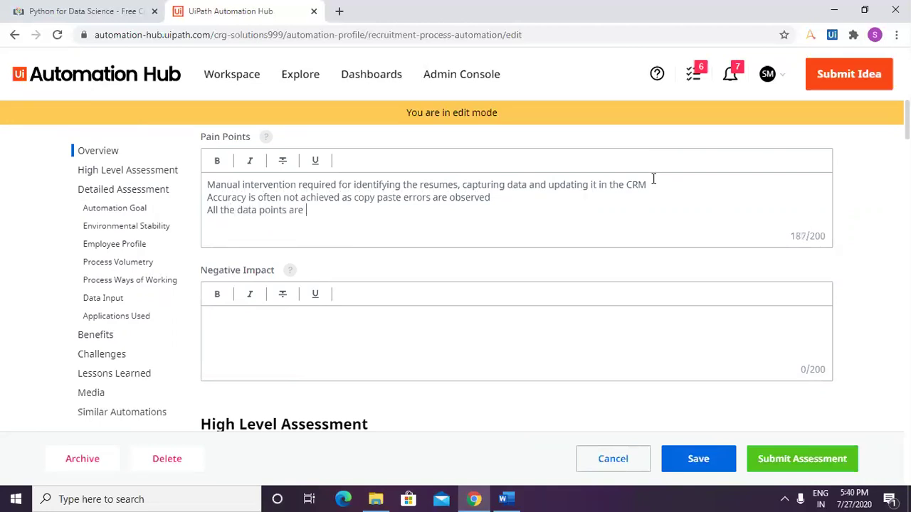
pyautogui.press('BackSpace')
pyautogui.press('BackSpace')
pyautogui.press('BackSpace')
pyautogui.write('ured')
# Step: Enter the negative impact: "Recruitment process takes a long time when the operations require immediate resources for their on going projects"
pyautogui.click(248, 319)
pyautogui.write('I')
pyautogui.press('BackSpace')
pyautogui.write('Re')
pyautogui.press('BackSpace')
pyautogui.write('ecruit')
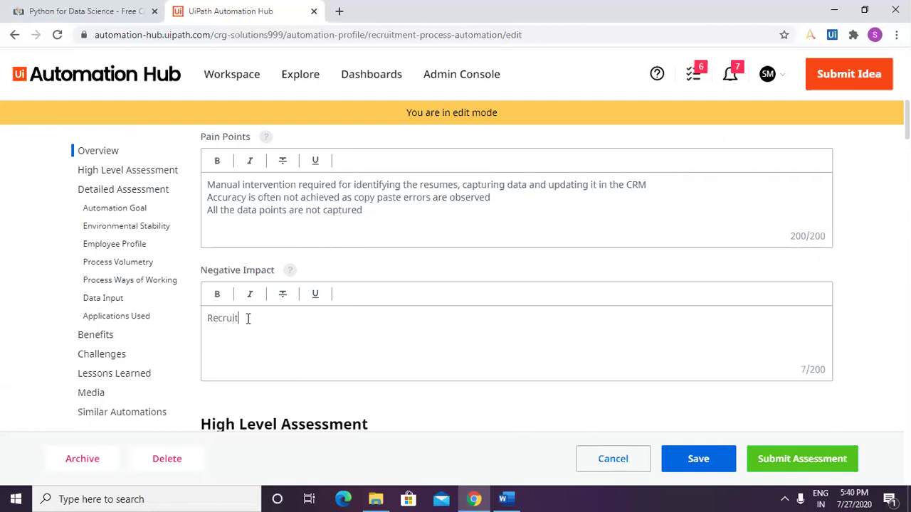
pyautogui.write('ment process takes a long ti')
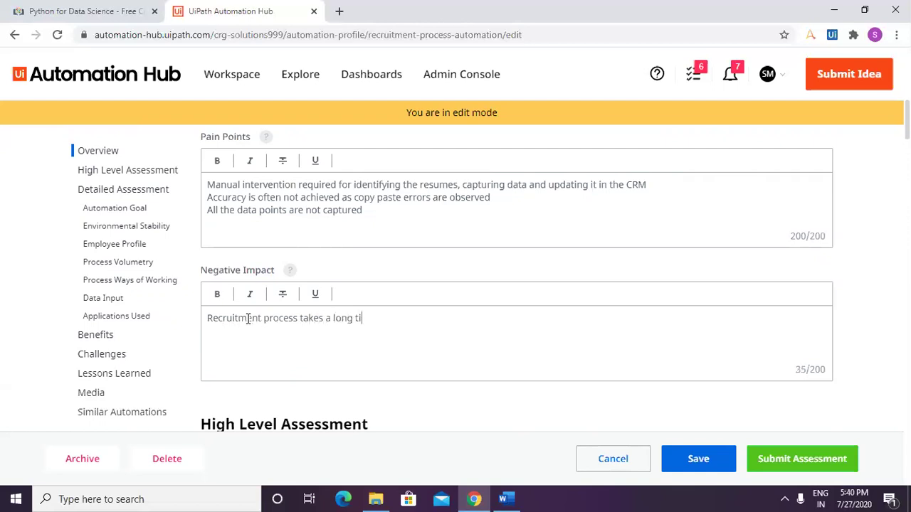
pyautogui.write('me when the pperations requ')
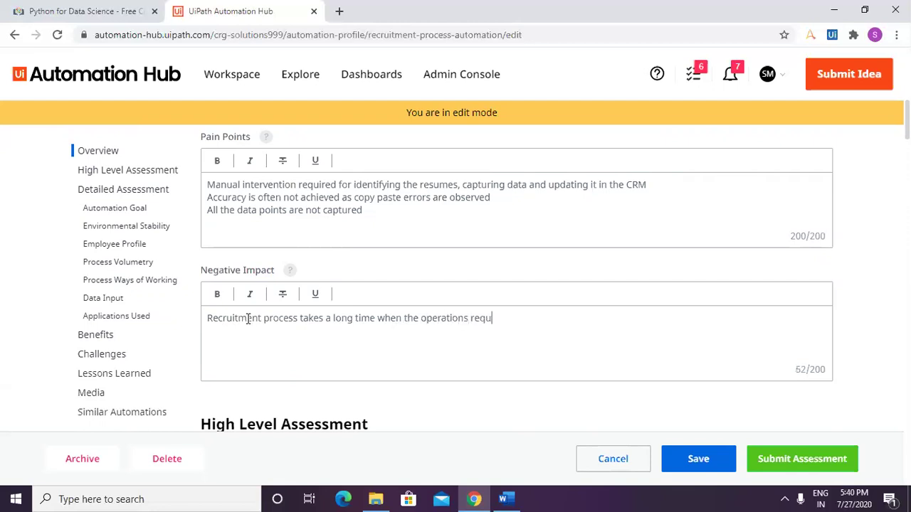
pyautogui.write('ire immediate resoruce')
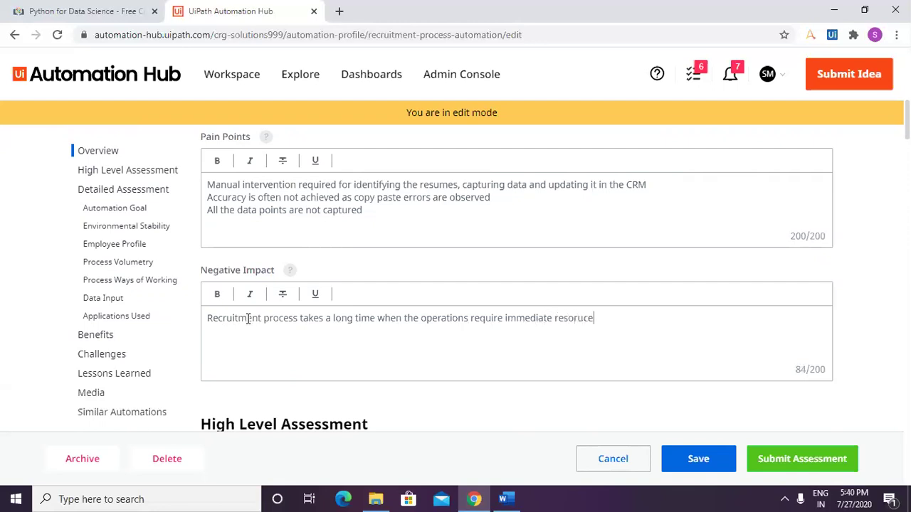
pyautogui.press('BackSpace')
pyautogui.press('BackSpace')
pyautogui.press('BackSpace')
pyautogui.press('BackSpace')
pyautogui.write('urces for their on goi')
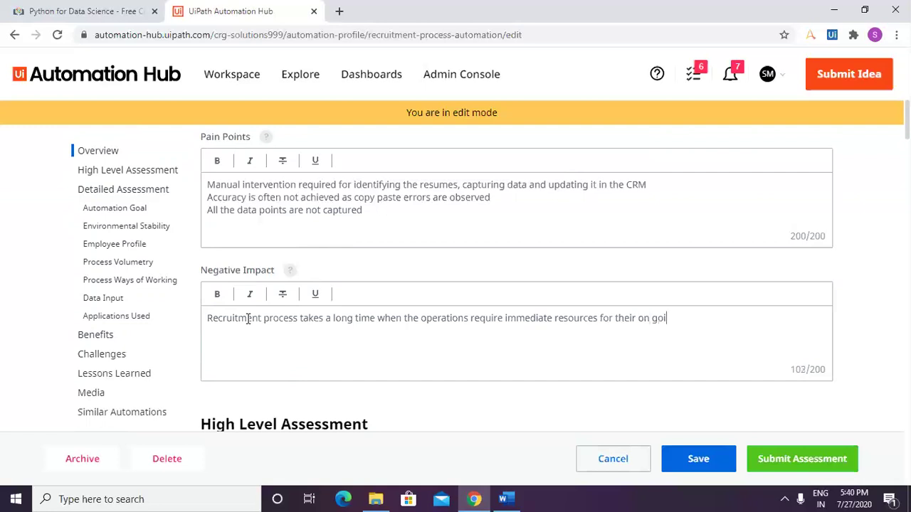
pyautogui.write('ng or')
pyautogui.press('BackSpace')
pyautogui.press('BackSpace')
pyautogui.write('projects')
# Step: Open the comment on the Rules item of the High Level Assessment
pyautogui.scroll(-3, 247, 318)
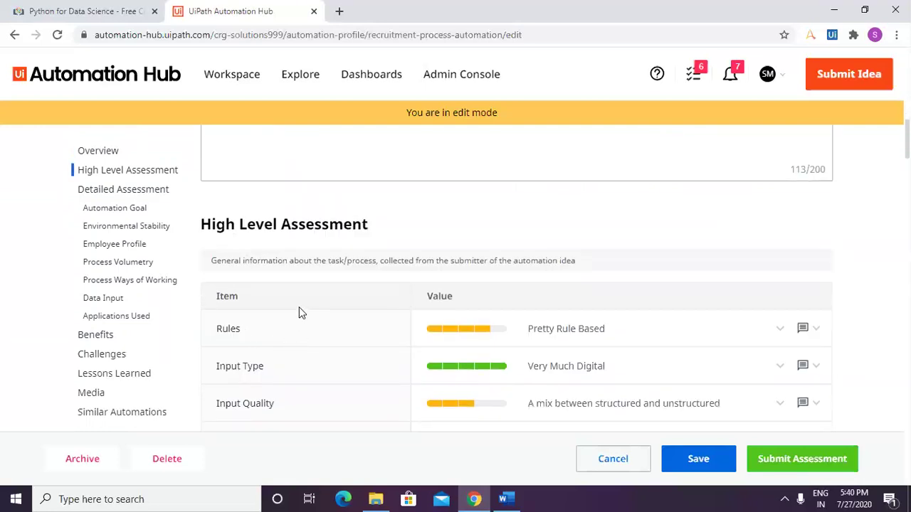
pyautogui.scroll(-3, 298, 306)
pyautogui.scroll(1, 530, 287)
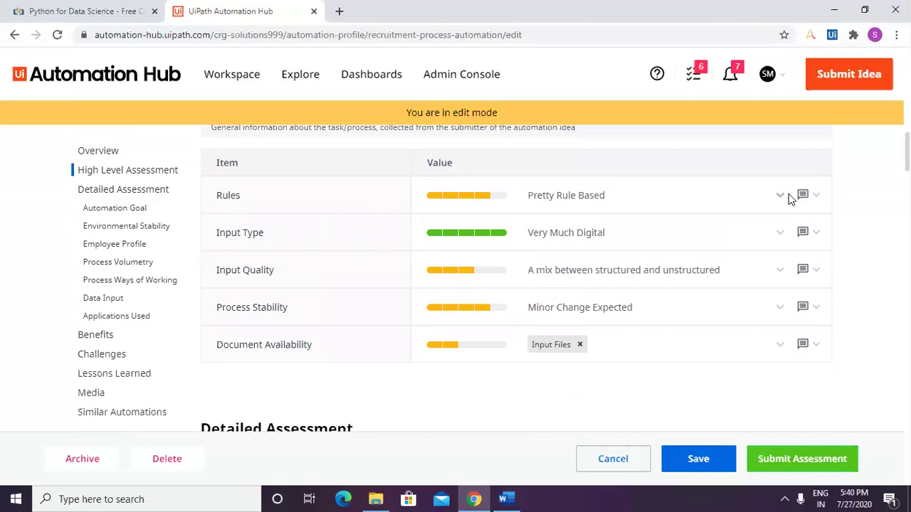
pyautogui.click(804, 201)
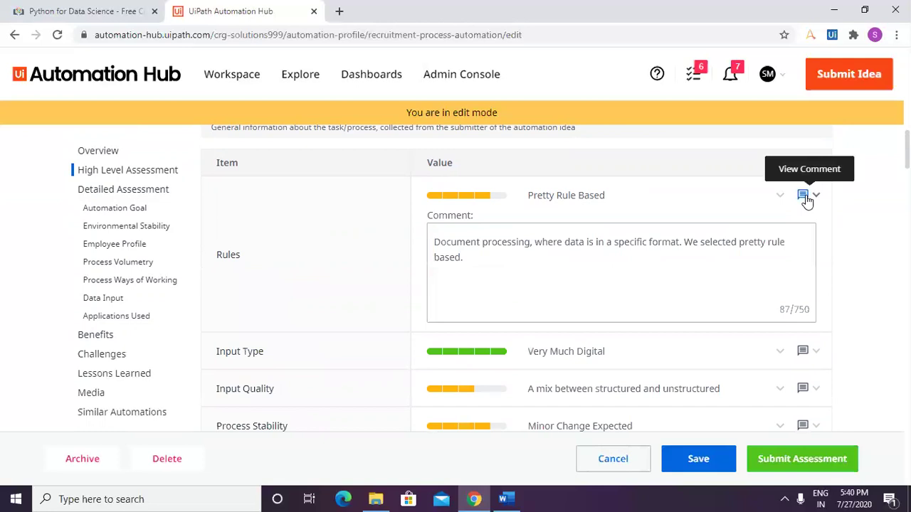
# Step: Close the comment on the Rules item and set the primary reason to automate the process to Quality
pyautogui.click(806, 198)
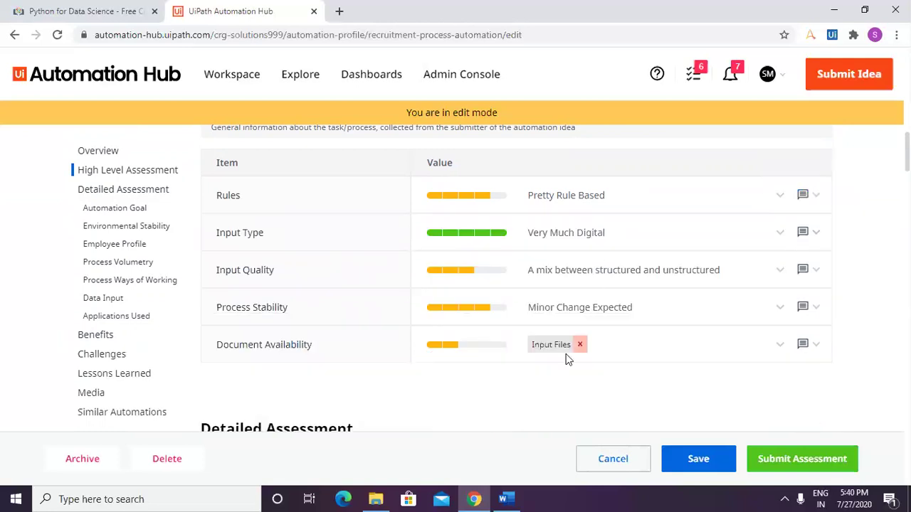
pyautogui.scroll(-2, 498, 356)
pyautogui.scroll(-3, 399, 372)
pyautogui.scroll(2, 403, 266)
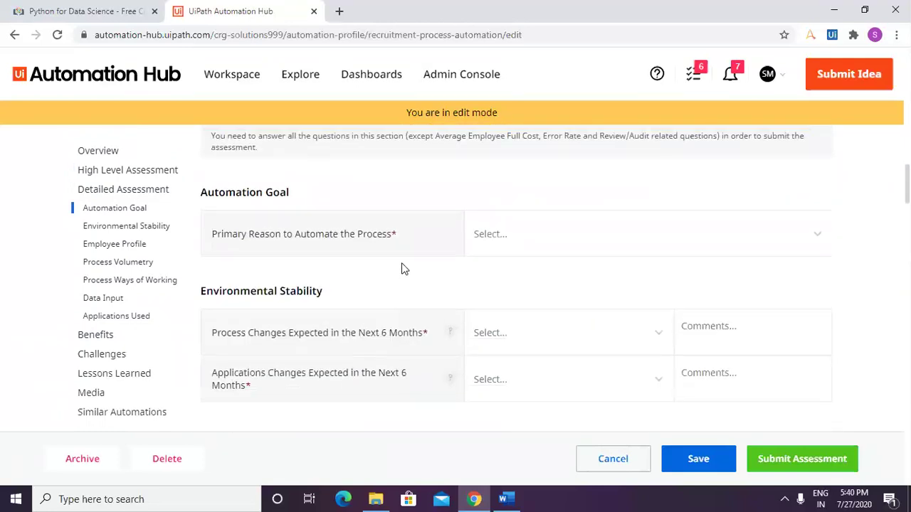
pyautogui.scroll(-1, 341, 328)
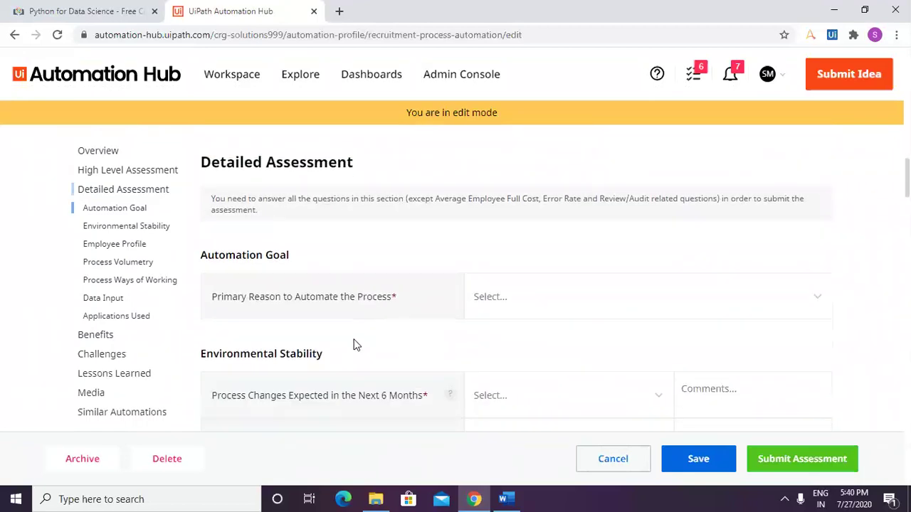
pyautogui.click(530, 301)
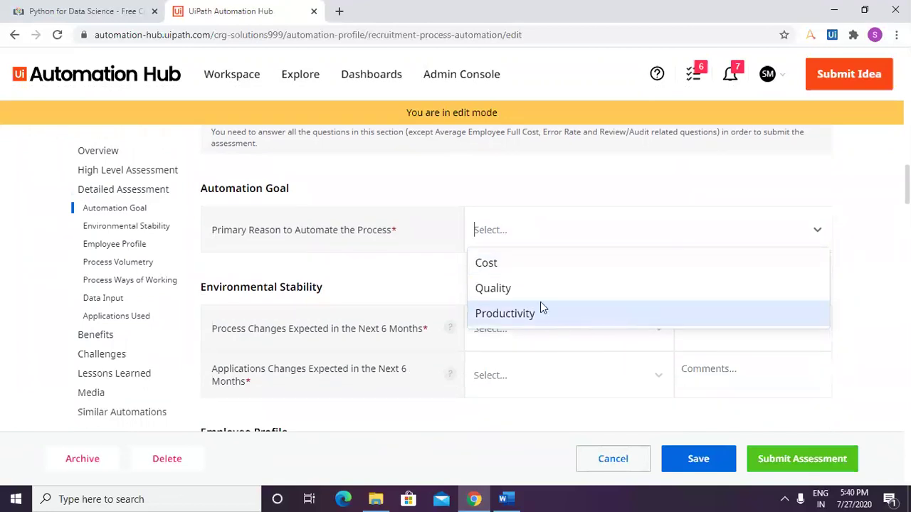
pyautogui.click(506, 288)
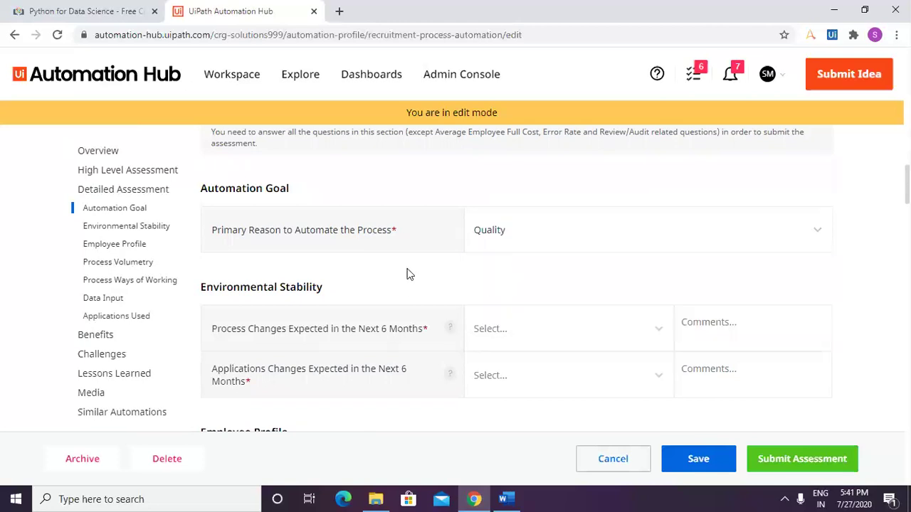
# Step: Set the expected process changes in the next 6 months to "Minor change expected" and the application changes to "No change expected"
pyautogui.scroll(-1, 498, 276)
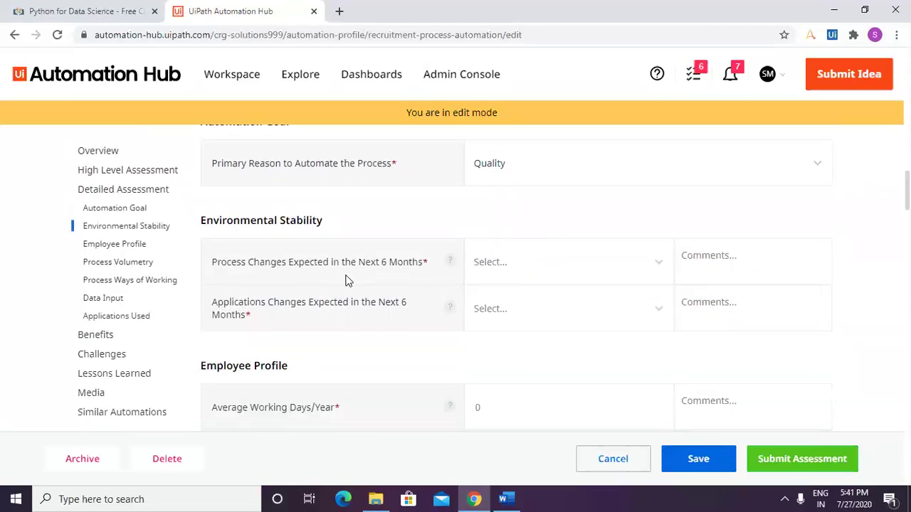
pyautogui.click(567, 276)
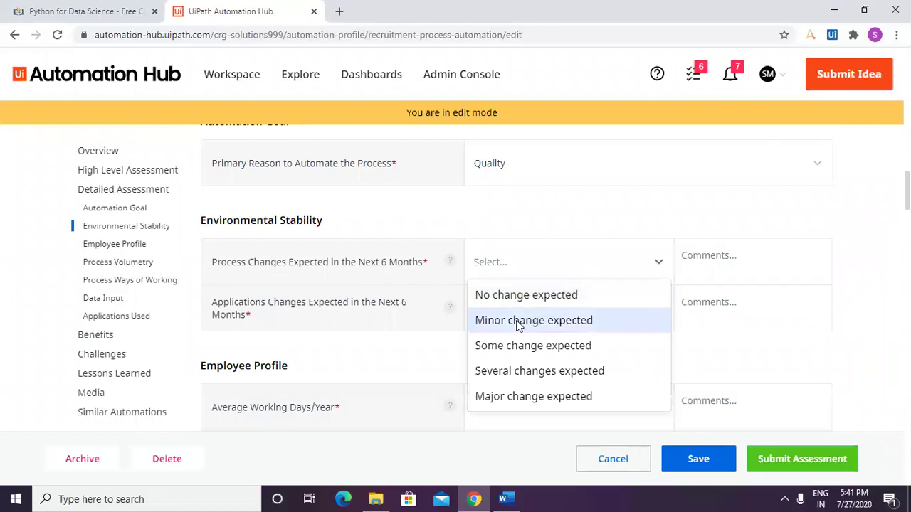
pyautogui.click(520, 320)
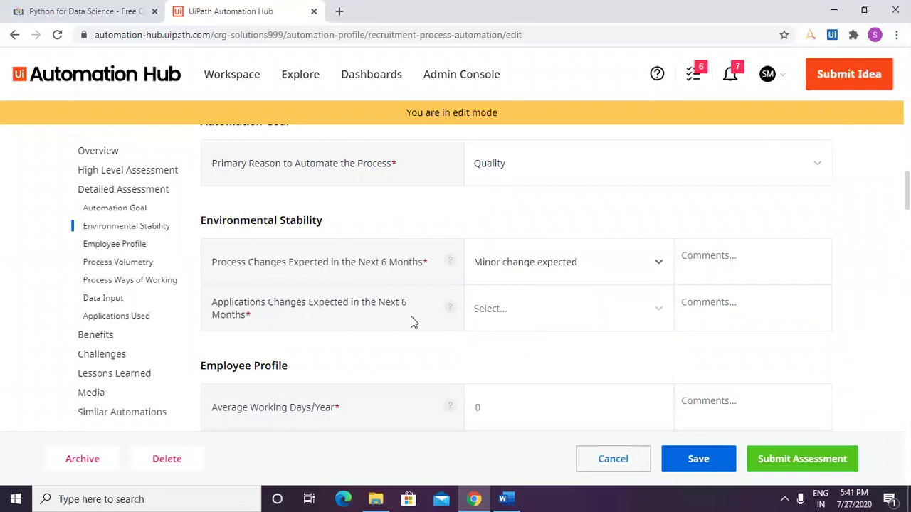
pyautogui.click(532, 320)
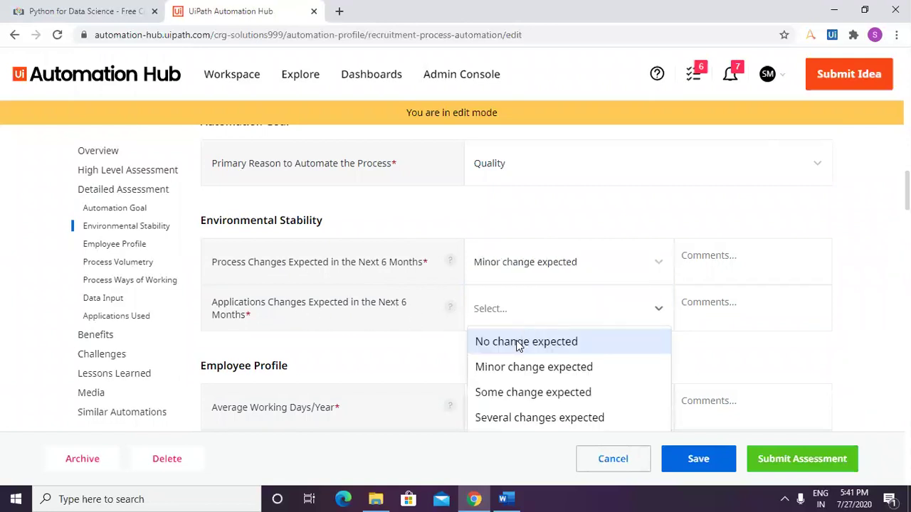
pyautogui.click(518, 345)
# Step: Launch the Windows Calculator with the Run command calc
pyautogui.scroll(-2, 277, 299)
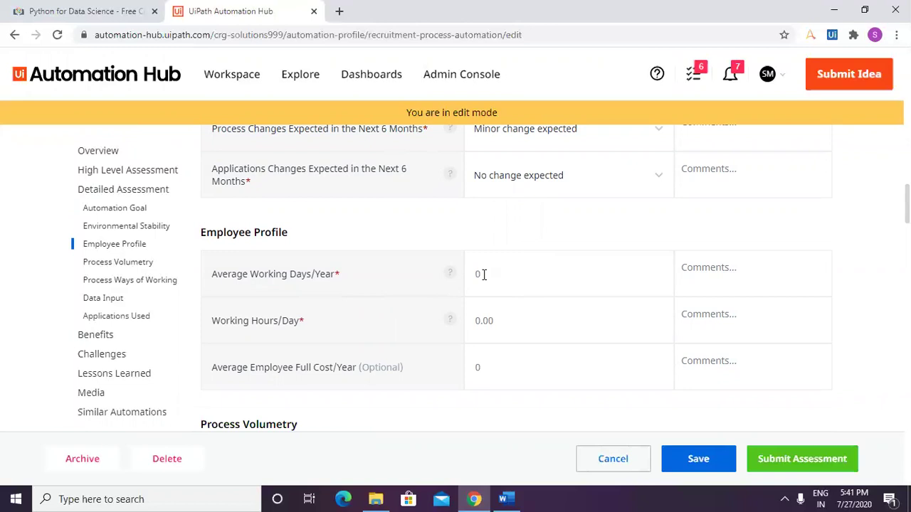
pyautogui.press('super+r')
pyautogui.write('cl')
pyautogui.write('al')
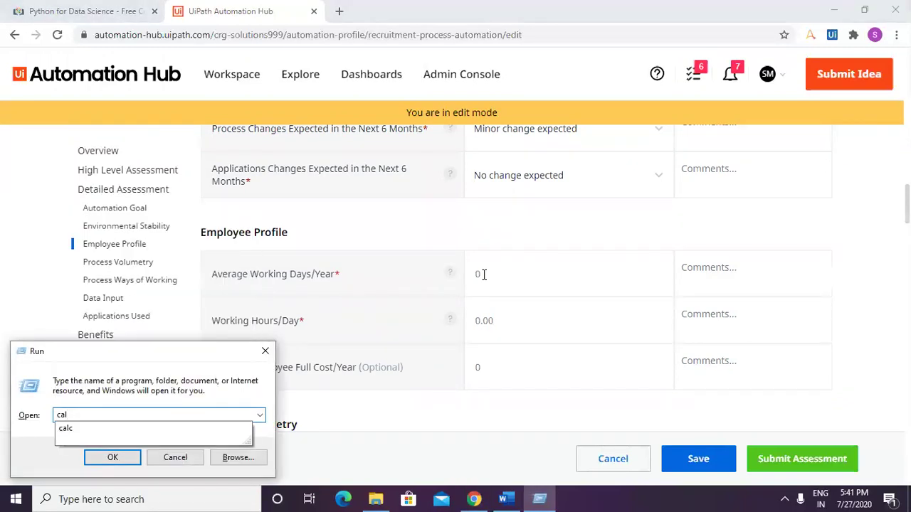
pyautogui.write('c')
pyautogui.press('Return')
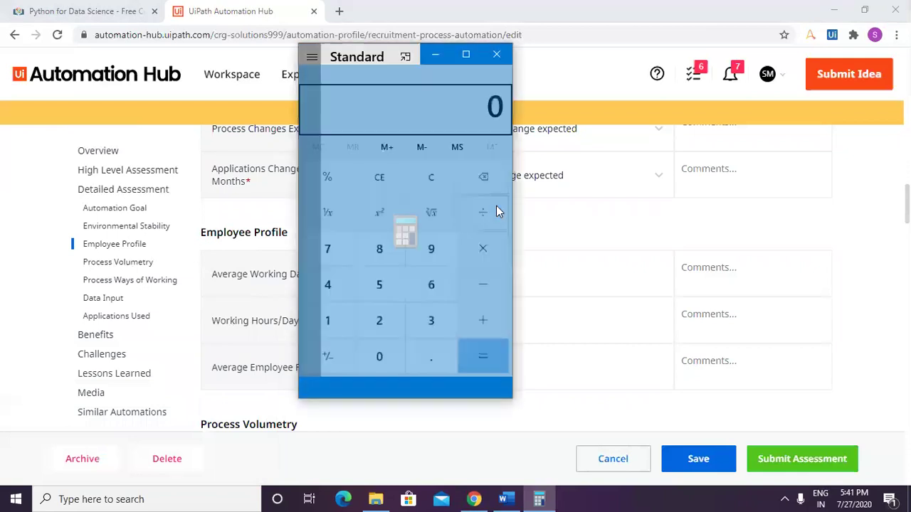
pyautogui.click(429, 345)
pyautogui.click(430, 315)
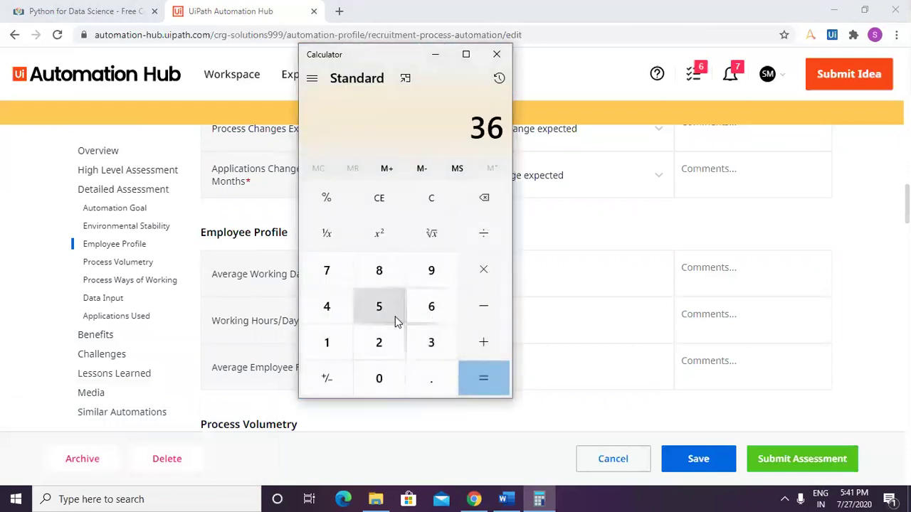
pyautogui.click(366, 205)
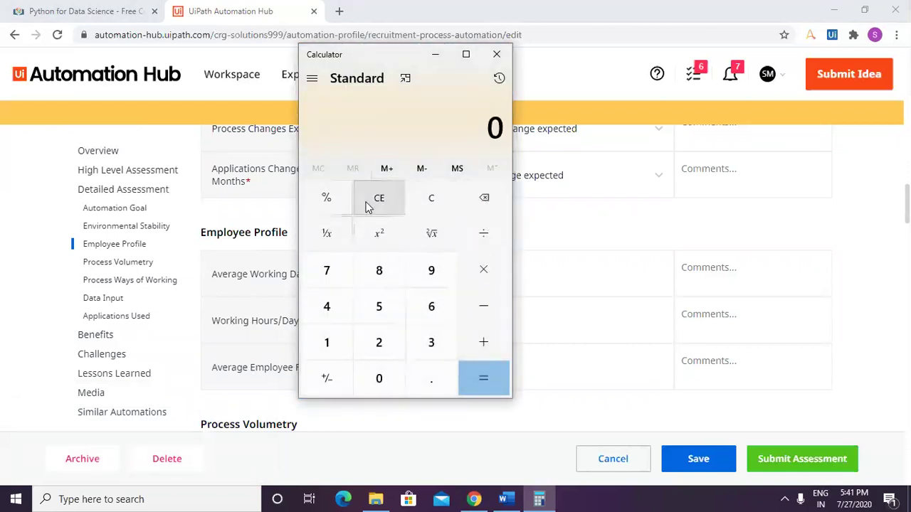
# Step: Calculate the yearly working days as 22 × 12 and close the Calculator
pyautogui.click(377, 349)
pyautogui.click(377, 348)
pyautogui.click(491, 279)
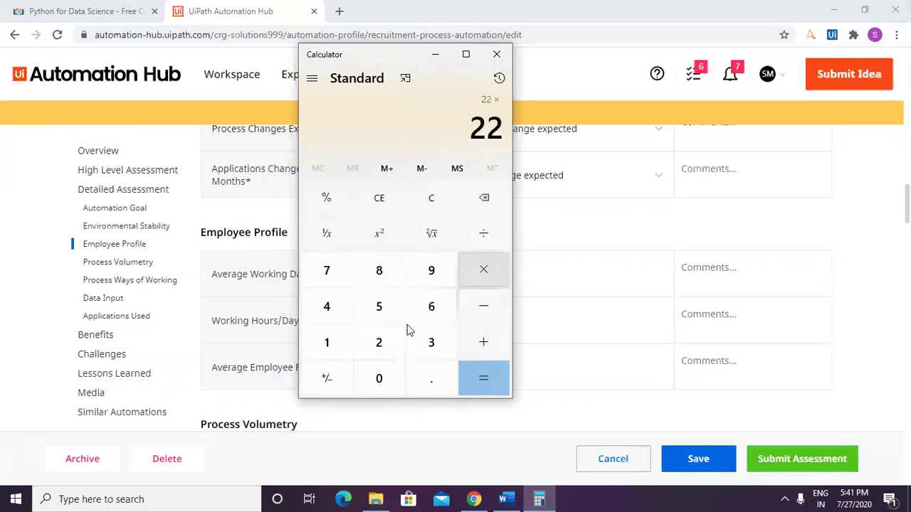
pyautogui.click(328, 343)
pyautogui.click(379, 344)
pyautogui.click(428, 378)
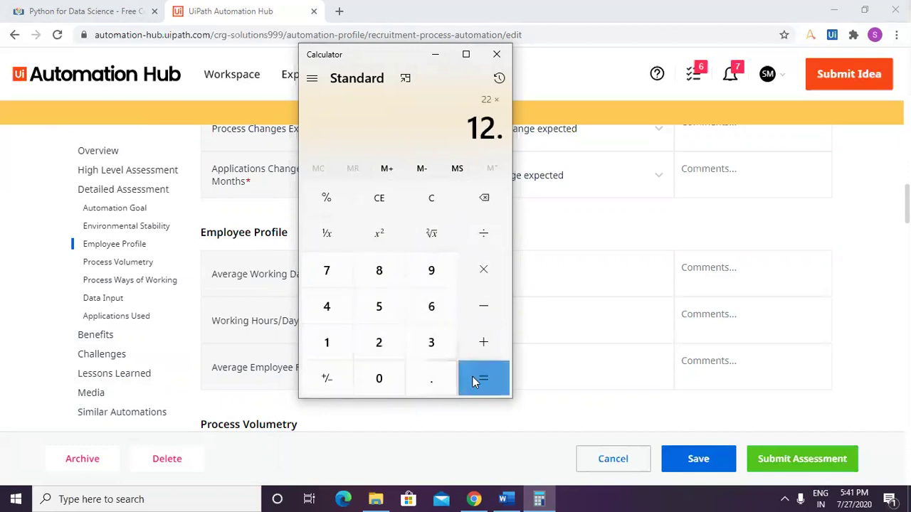
pyautogui.click(476, 376)
pyautogui.click(497, 56)
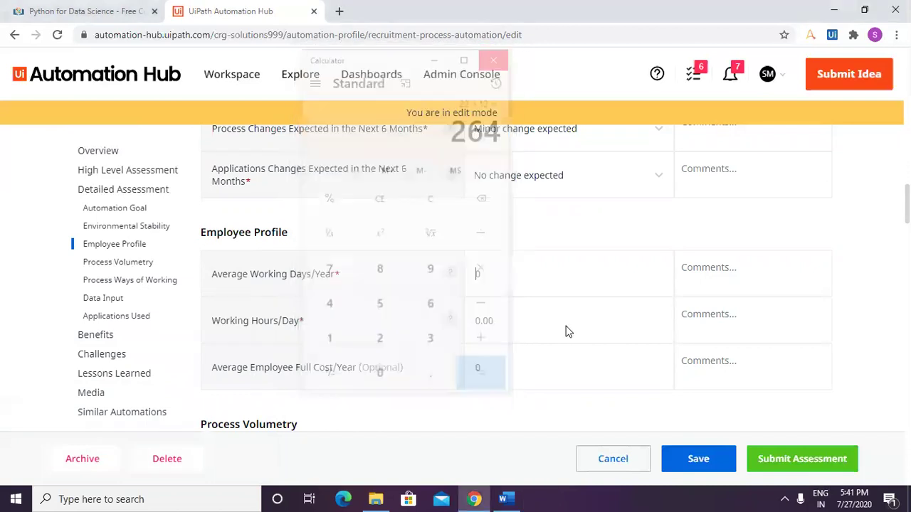
# Step: Enter 264 average working days per year and 9 working hours per day in the Employee Profile
pyautogui.write('264')
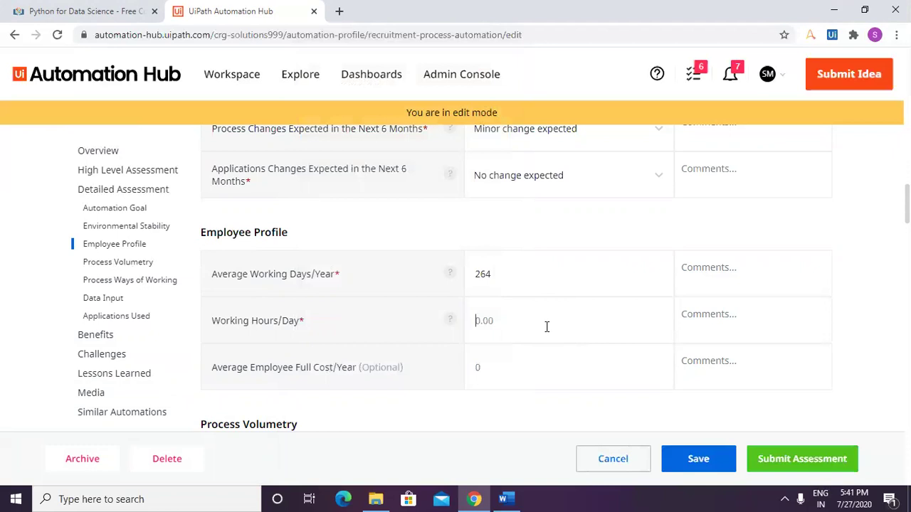
pyautogui.write('9')
pyautogui.click(513, 365)
# Step: In Process Volumetry, set the task frequency to Daily, the average activity volume to 20 and the average processing time per transaction to 15 min
pyautogui.scroll(-1, 505, 372)
pyautogui.scroll(-2, 505, 377)
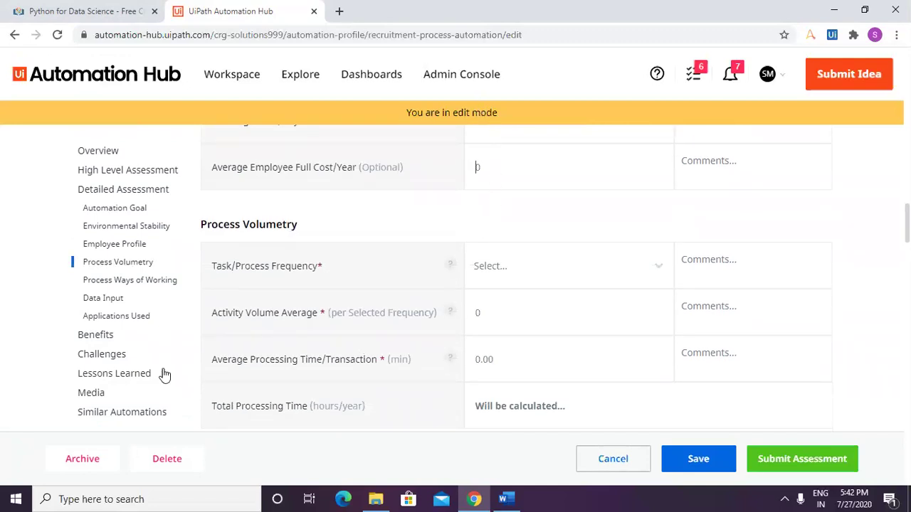
pyautogui.click(551, 269)
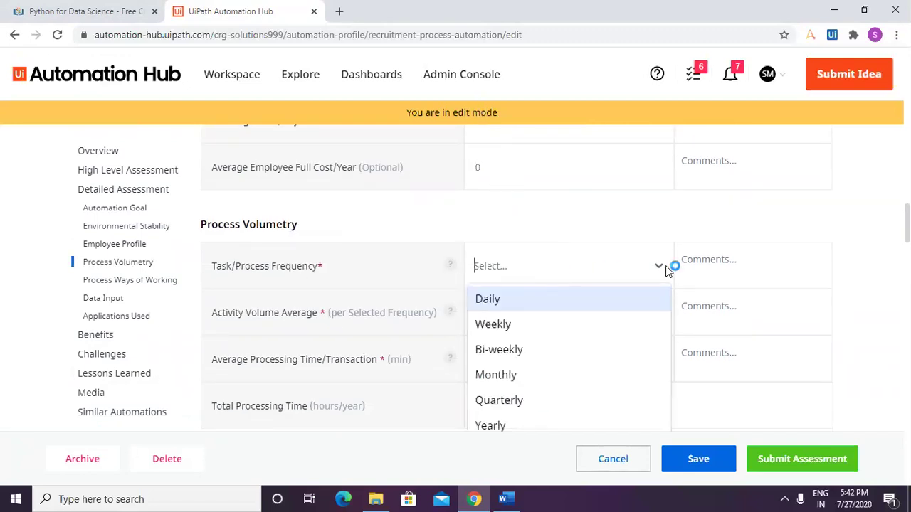
pyautogui.click(515, 310)
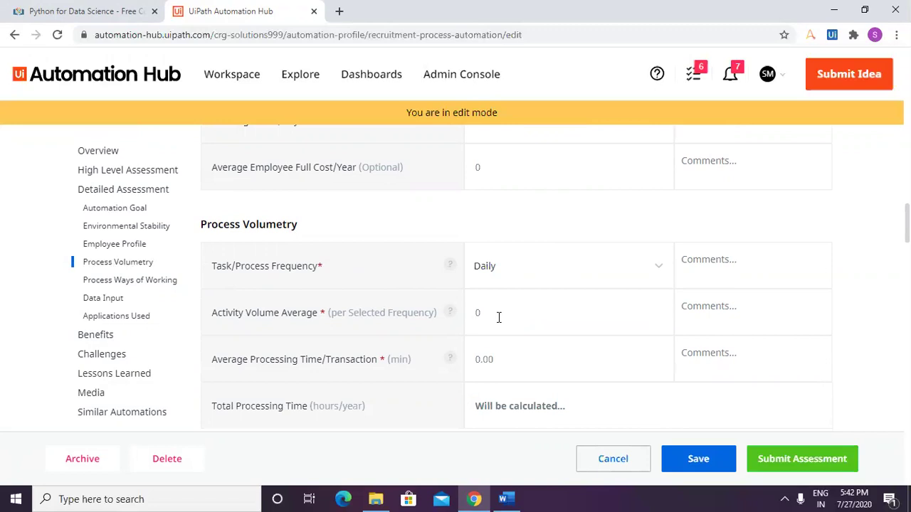
pyautogui.write('20')
pyautogui.write('15')
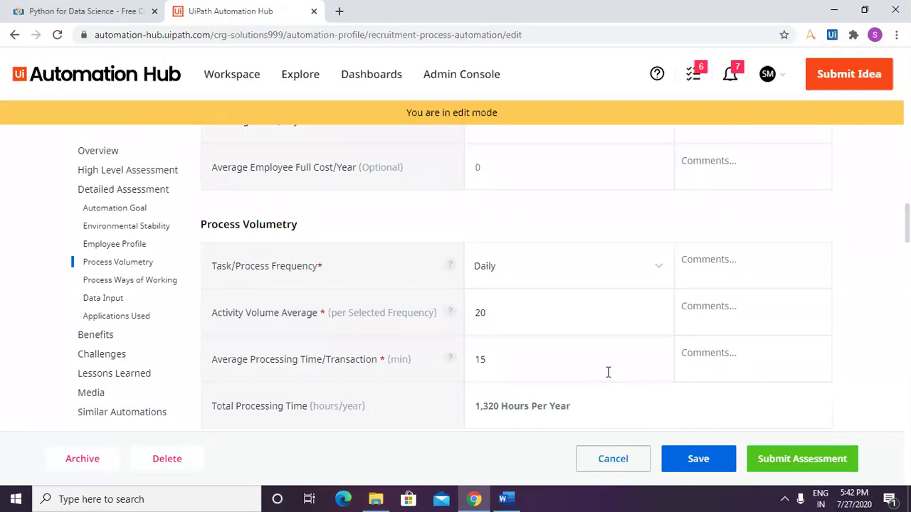
# Step: Set the average error rate to 20% and the average rework time per transaction to 10 min
pyautogui.scroll(-2, 598, 366)
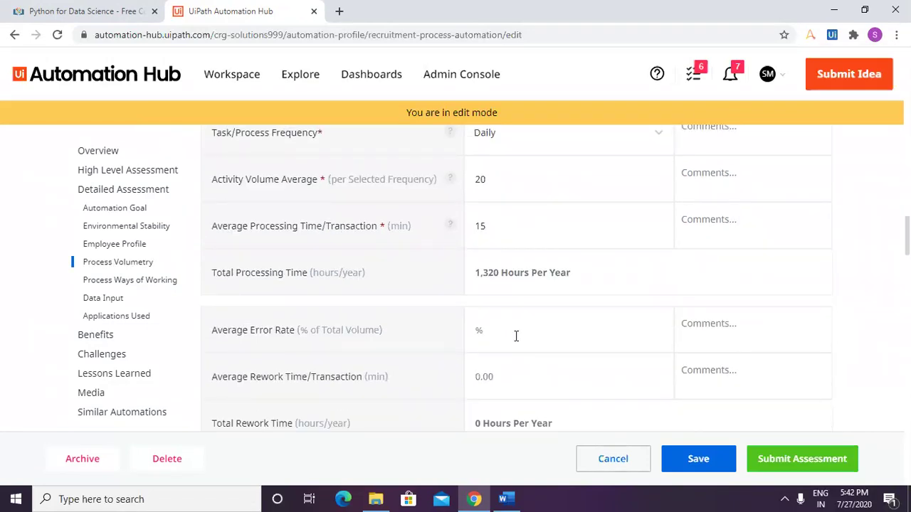
pyautogui.write('20')
pyautogui.click(461, 356)
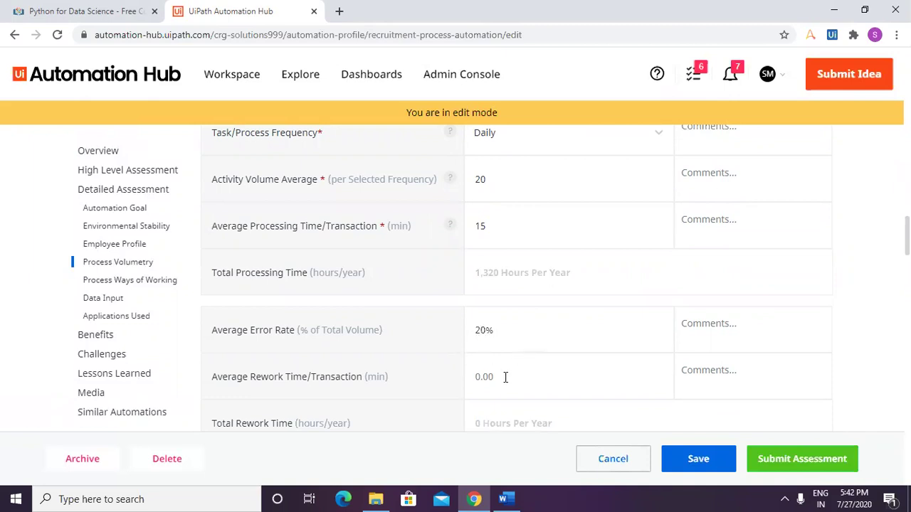
pyautogui.click(479, 377)
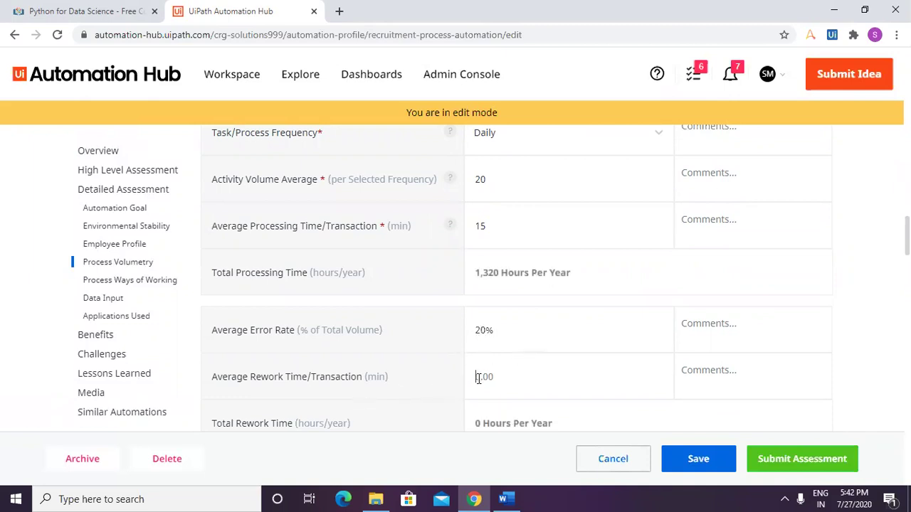
pyautogui.write('10')
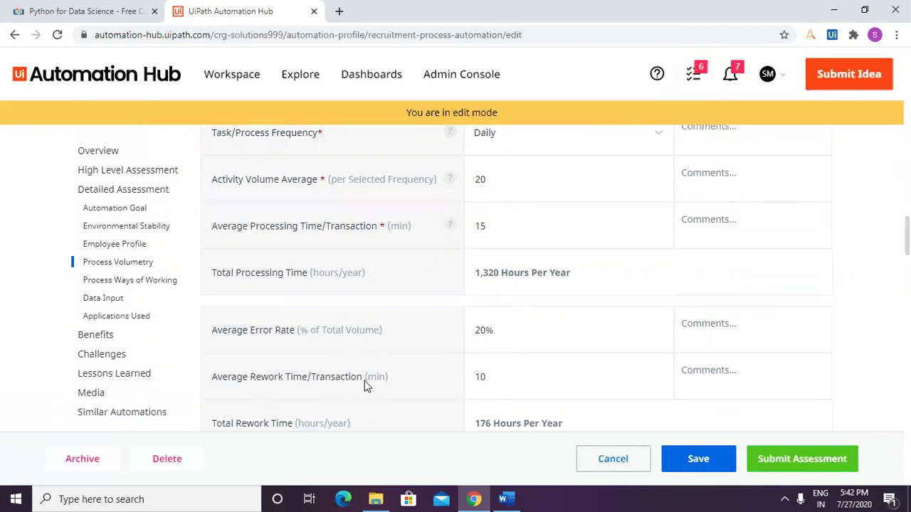
# Step: Set the average work to be reviewed or audited to 30% and the average review or audit time per transaction to 15 min
pyautogui.scroll(-1, 562, 374)
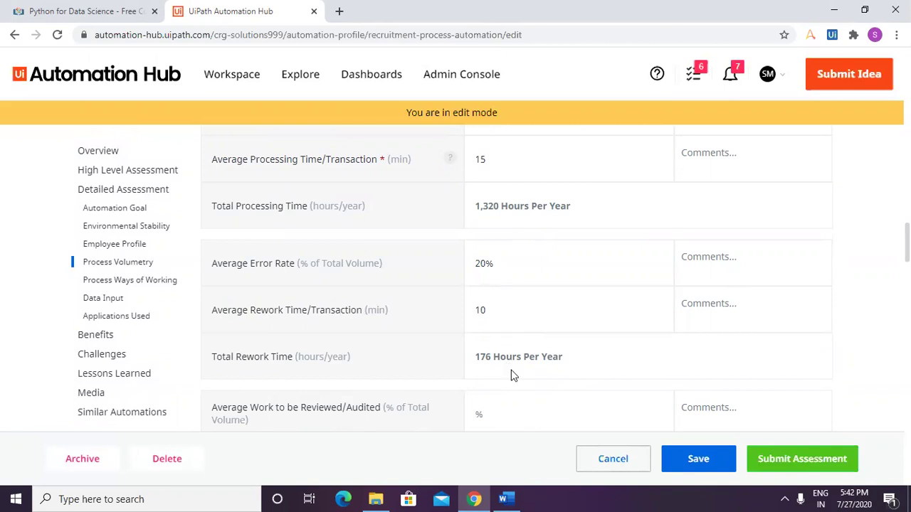
pyautogui.scroll(-1, 510, 374)
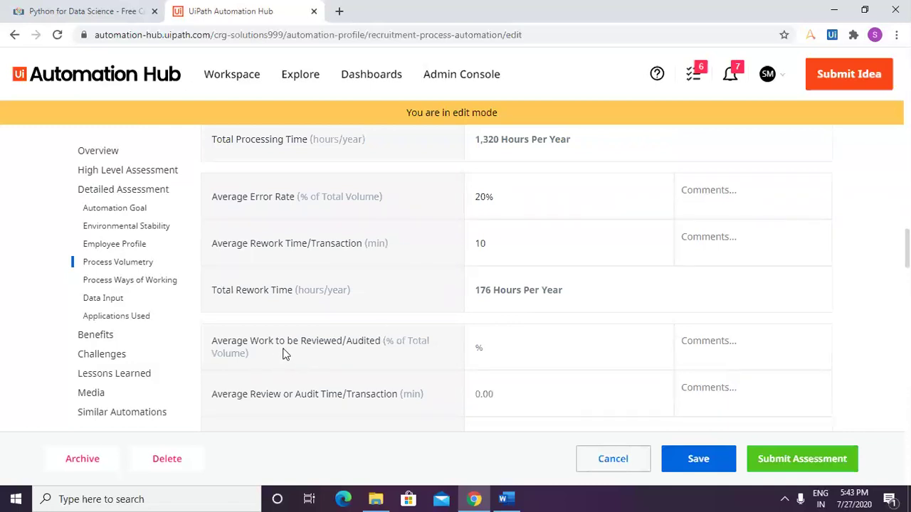
pyautogui.click(479, 348)
pyautogui.write('30')
pyautogui.click(378, 422)
pyautogui.scroll(-2, 381, 299)
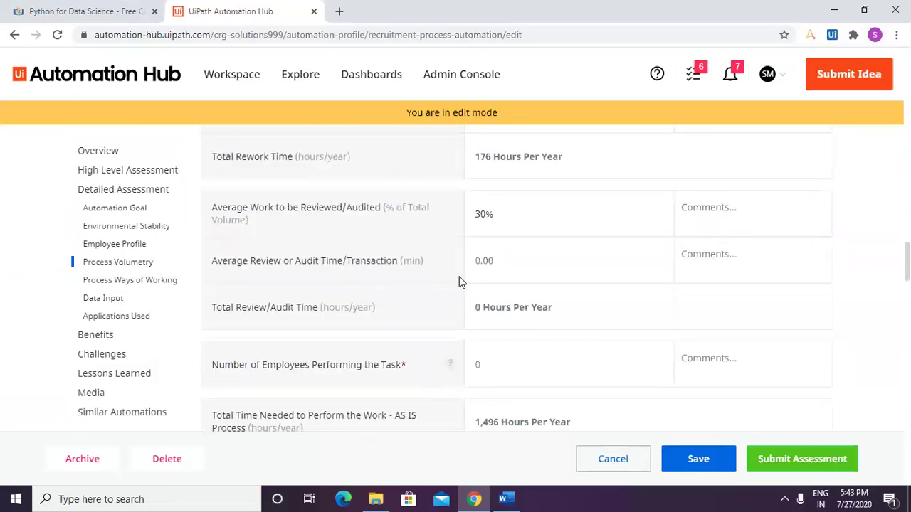
pyautogui.click(477, 262)
pyautogui.write('15')
# Step: Set the number of employees performing the task to 10
pyautogui.scroll(-1, 518, 344)
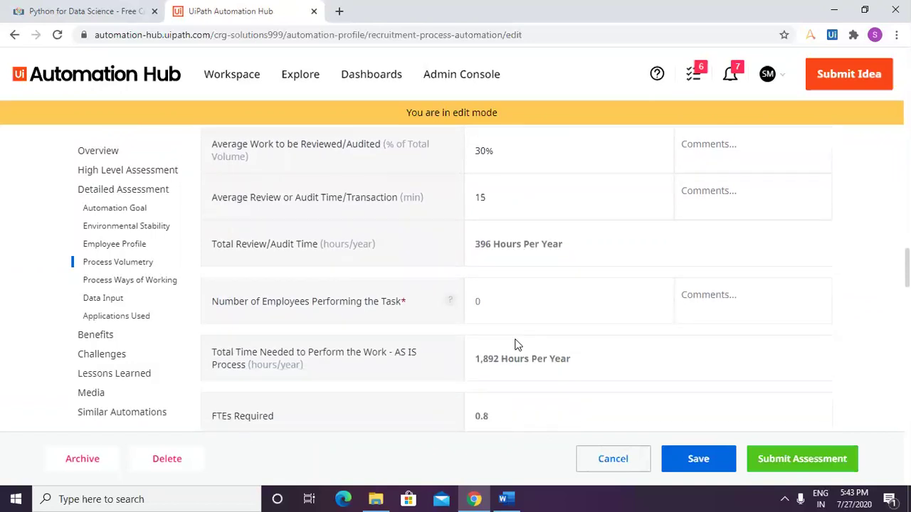
pyautogui.click(472, 300)
pyautogui.write('1')
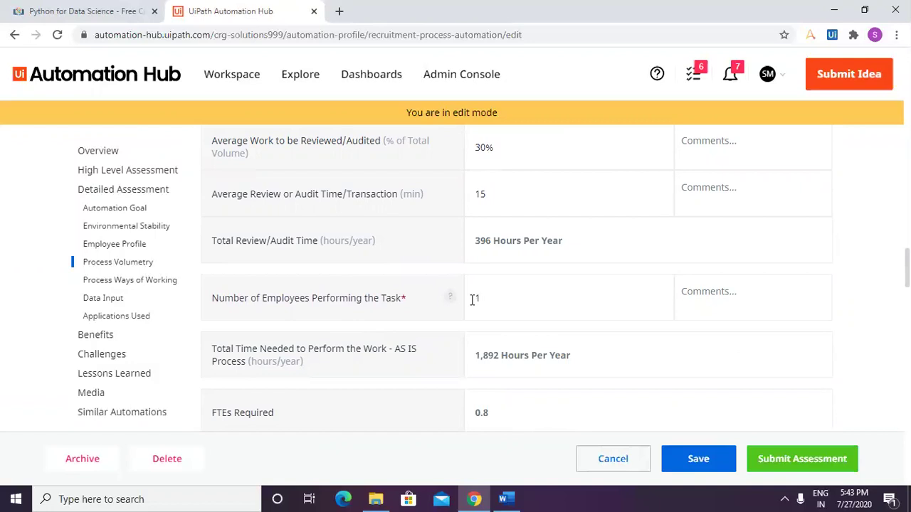
pyautogui.press('BackSpace')
pyautogui.write('9')
pyautogui.press('BackSpace')
pyautogui.write('10')
# Step: Set Process Peaks under Process Ways of Working to "Rare but predictable event (e.g. winter holidays/ yearly closing)"
pyautogui.scroll(-1, 395, 361)
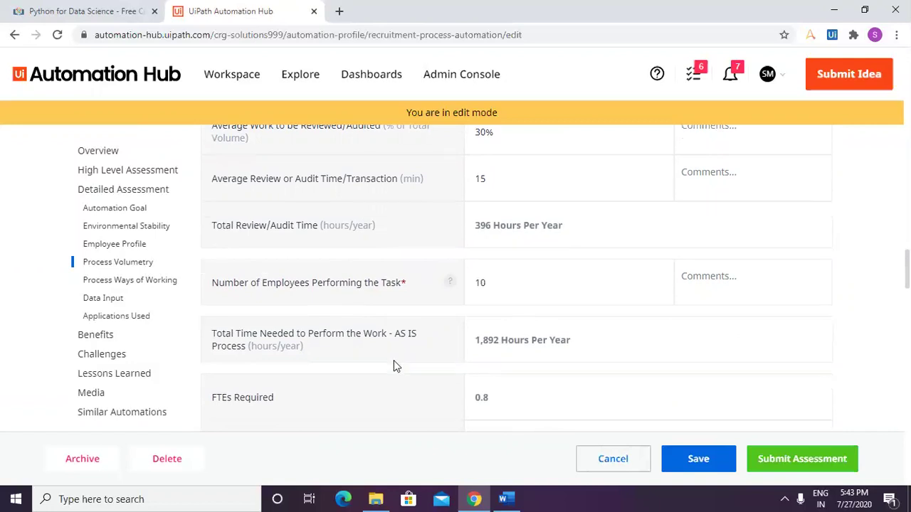
pyautogui.scroll(-2, 397, 366)
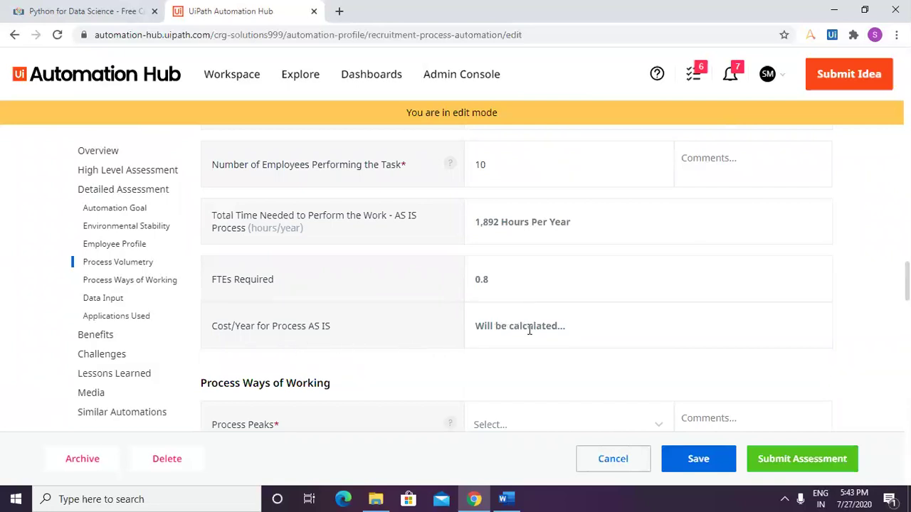
pyautogui.scroll(-1, 533, 328)
pyautogui.click(522, 367)
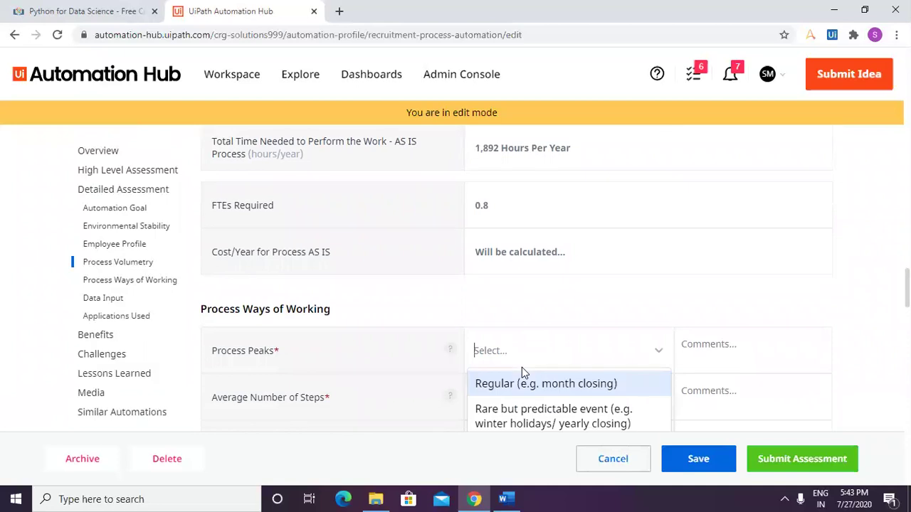
pyautogui.click(527, 414)
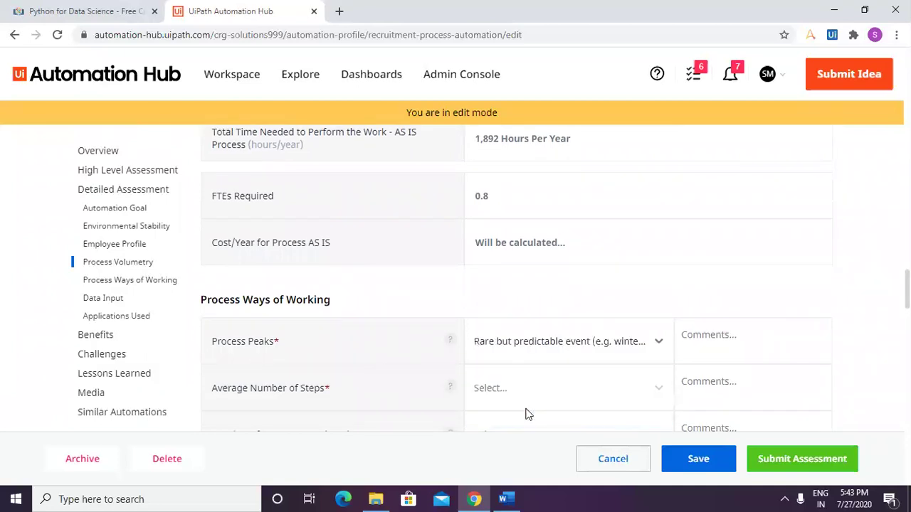
# Step: Keep the rare but predictable option for Process Peaks and add the comment "mostly after appraisals or during new project launches"
pyautogui.click(532, 350)
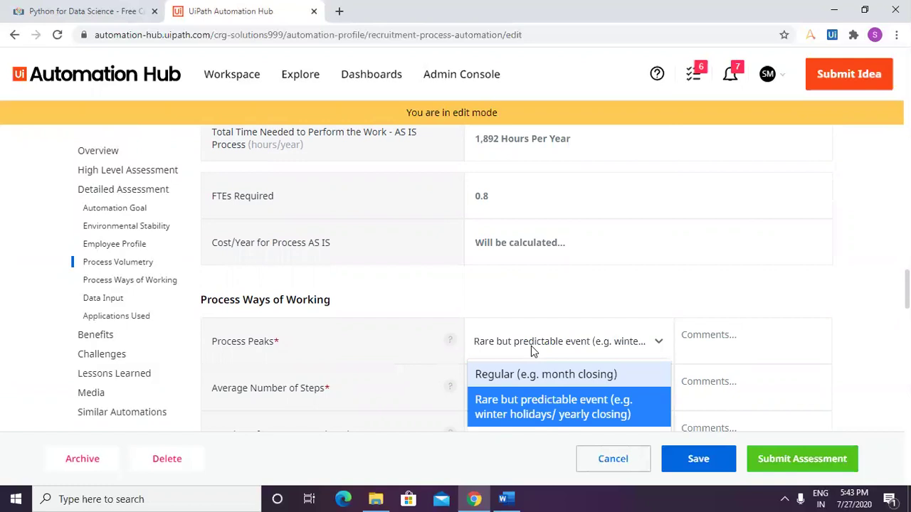
pyautogui.click(539, 414)
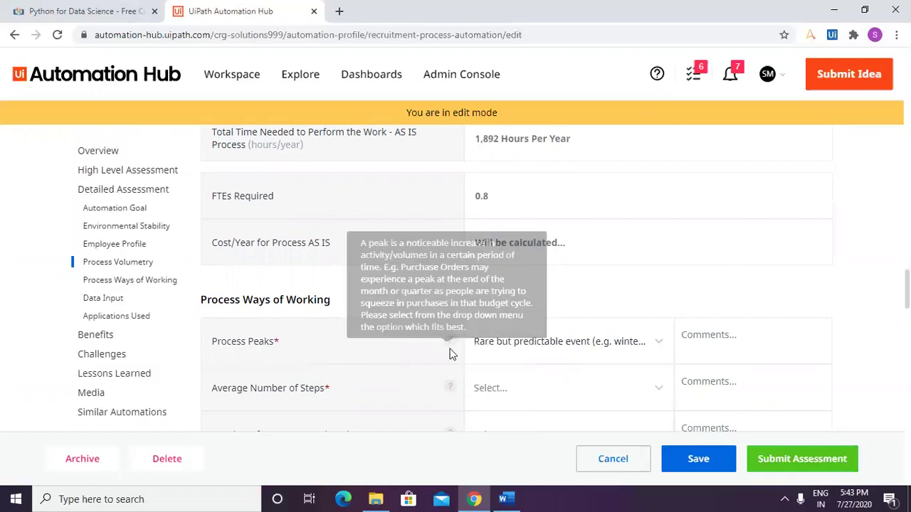
pyautogui.scroll(-1, 455, 348)
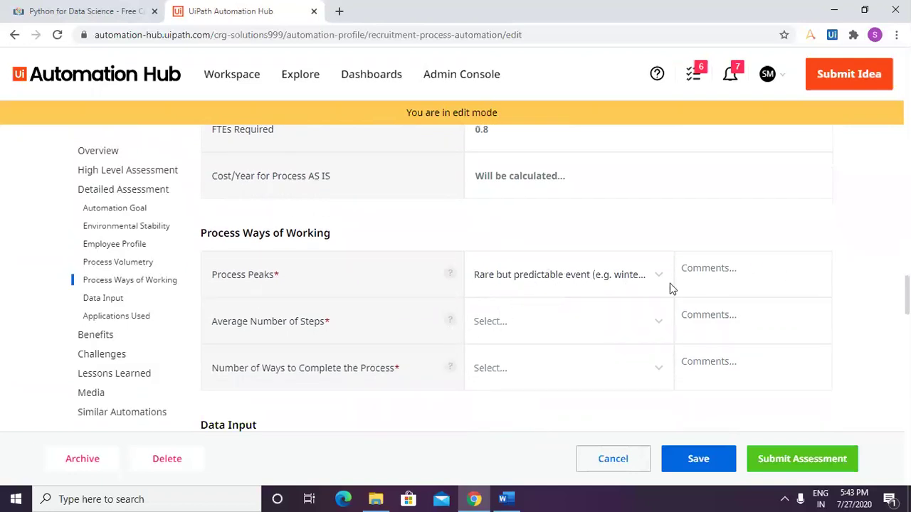
pyautogui.click(693, 280)
pyautogui.write('mostly after appro')
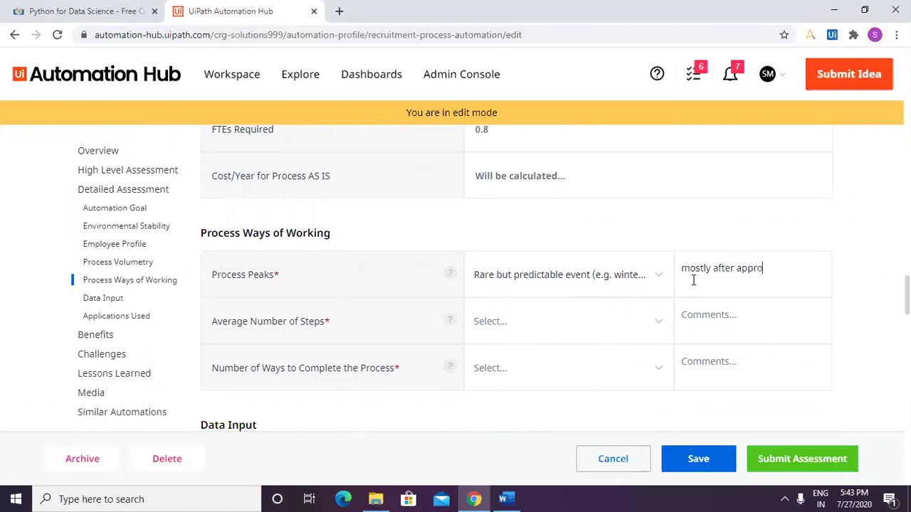
pyautogui.press('BackSpace')
pyautogui.write('aisals or during')
pyautogui.write('new project launches')
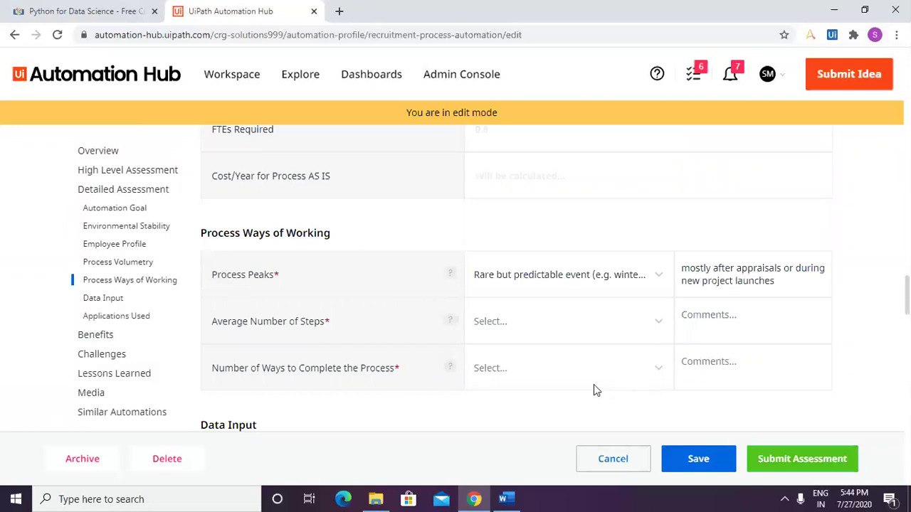
# Step: Set Average Number of Steps to "Between 20-50 Steps" and Number of Ways to Complete the Process to "Process is completed the same way every time"
pyautogui.click(549, 327)
pyautogui.click(530, 380)
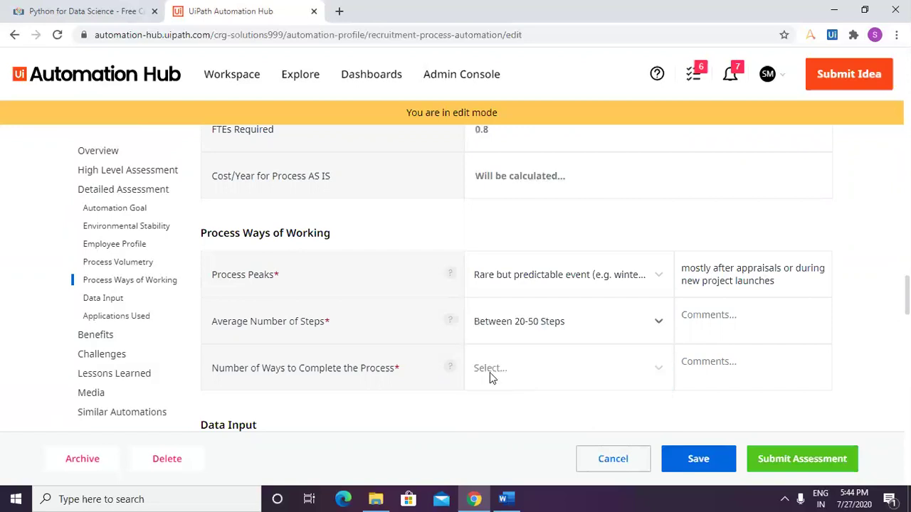
pyautogui.click(492, 370)
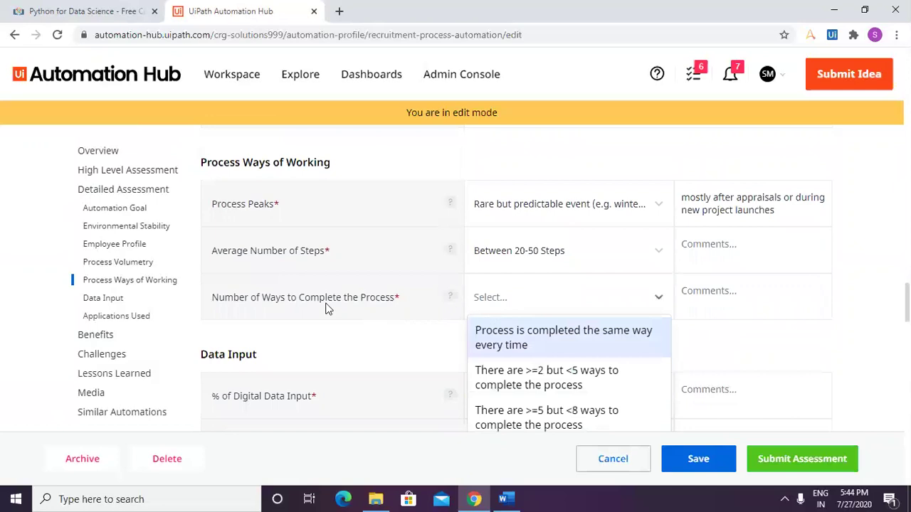
pyautogui.click(518, 345)
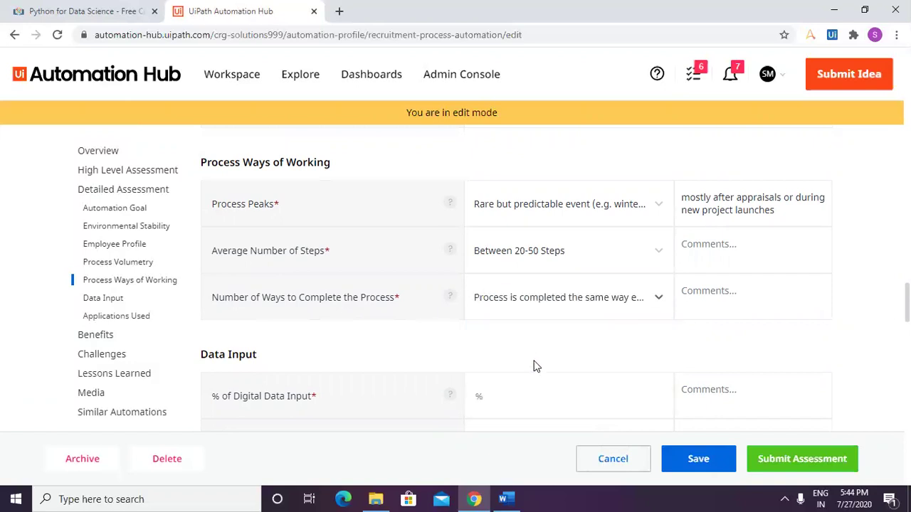
# Step: Under Data Input, set the percentage of digital data input to 100% and Scanned Data Input to Yes
pyautogui.scroll(-1, 537, 367)
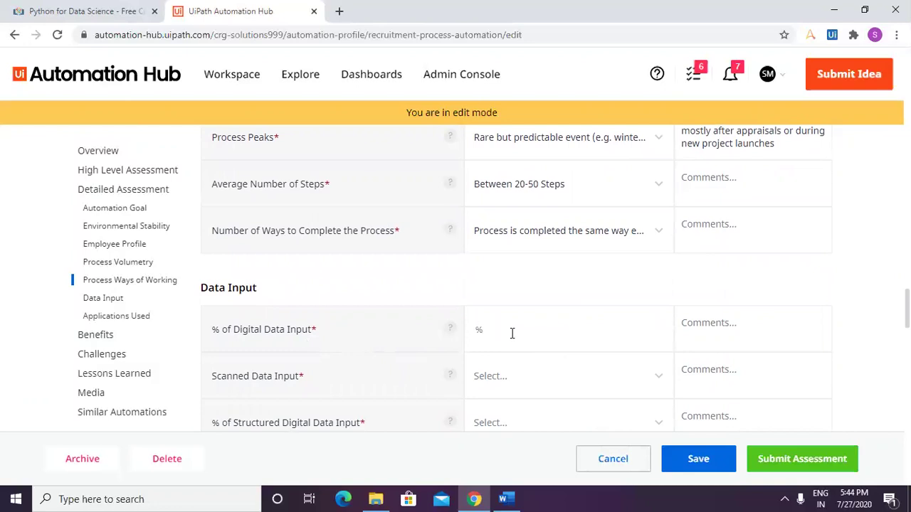
pyautogui.write('100')
pyautogui.click(525, 376)
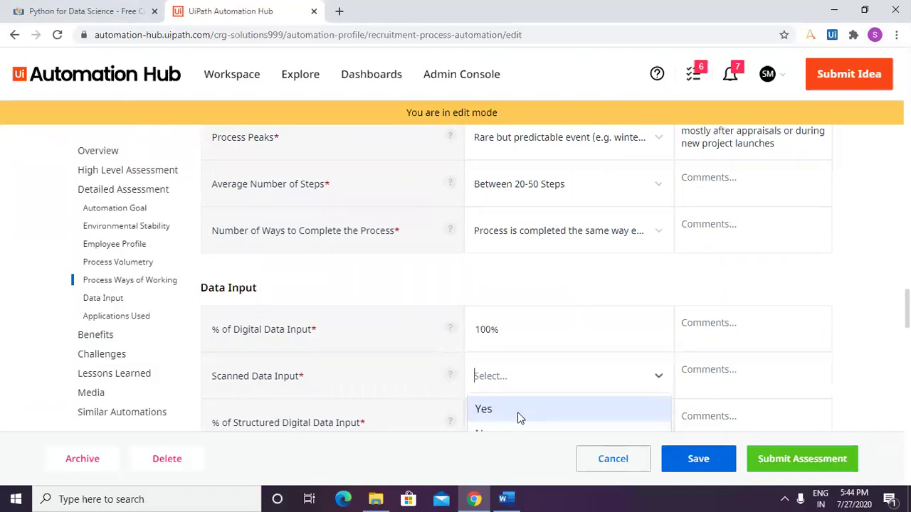
pyautogui.click(517, 412)
# Step: Set the percentage of structured digital data input to 60%-80% under Data Input
pyautogui.scroll(-2, 498, 393)
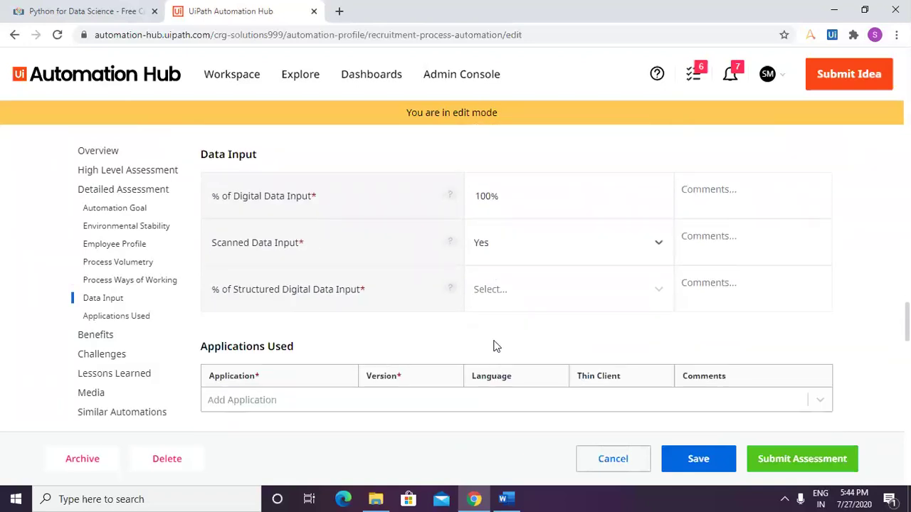
pyautogui.click(497, 292)
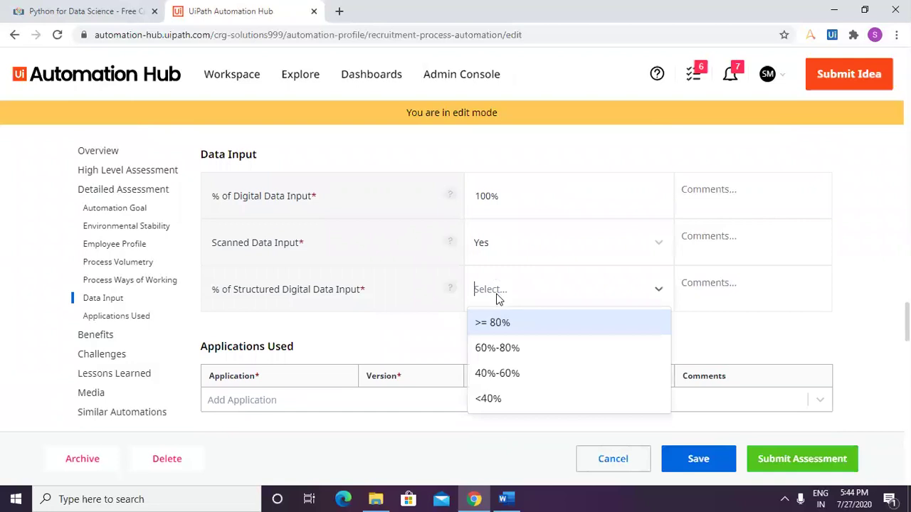
pyautogui.click(497, 352)
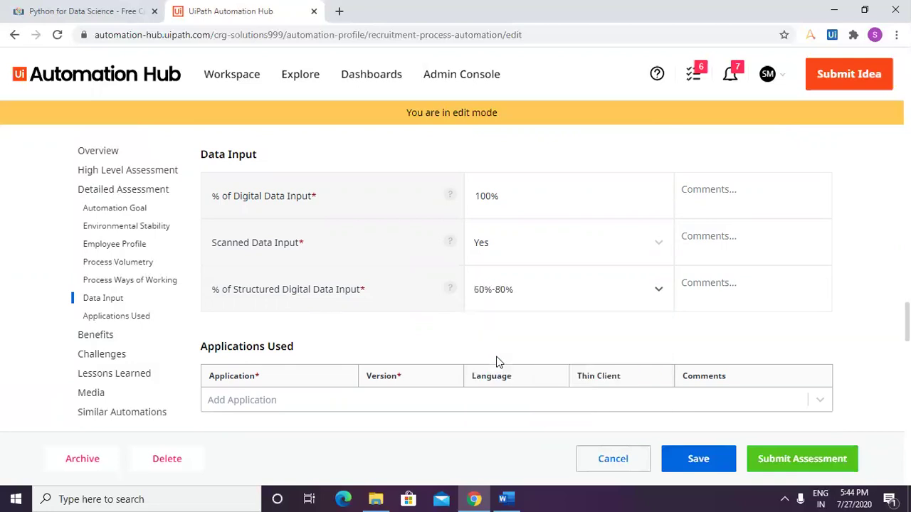
pyautogui.click(497, 297)
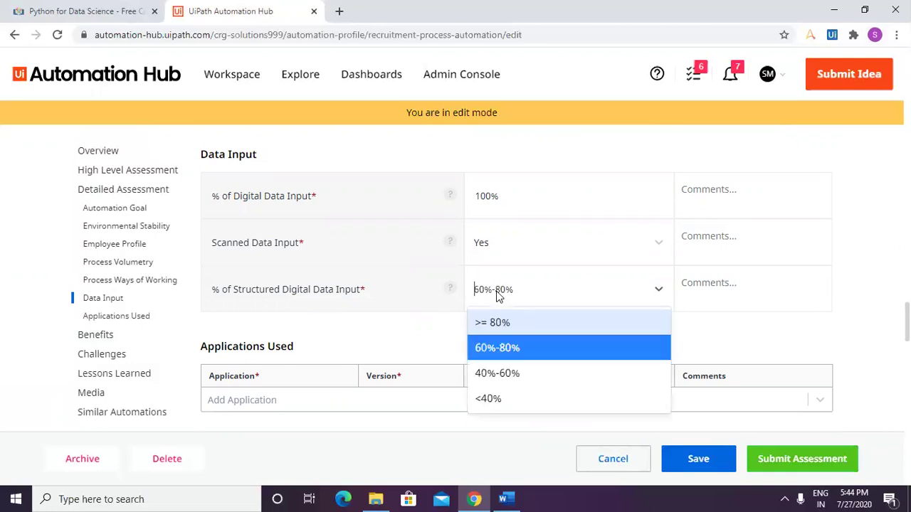
pyautogui.click(497, 297)
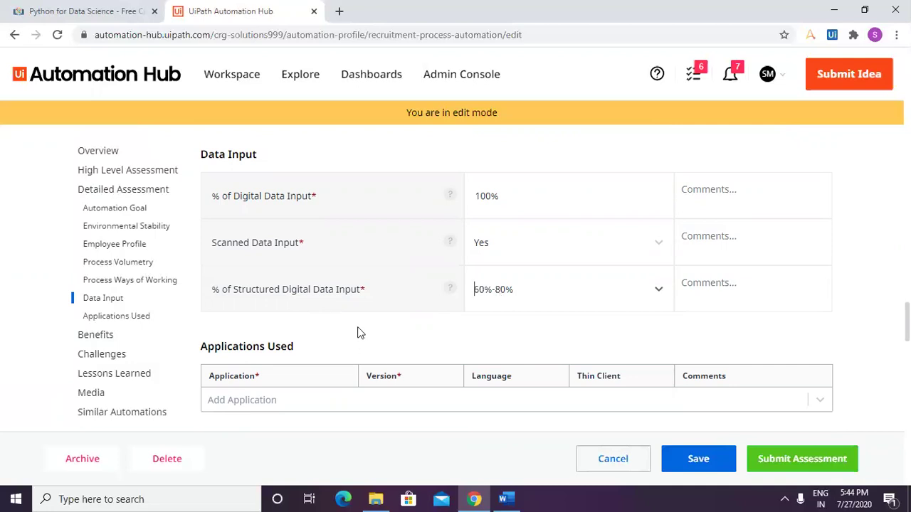
# Step: Add Excel 2019 Japanese and Workday N/A English to the Applications Used table
pyautogui.scroll(-1, 359, 333)
pyautogui.click(256, 334)
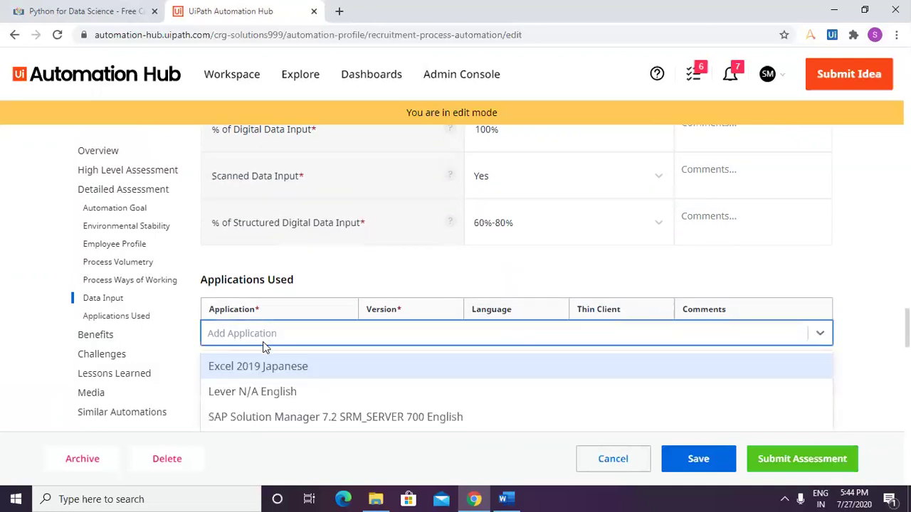
pyautogui.scroll(-2, 263, 347)
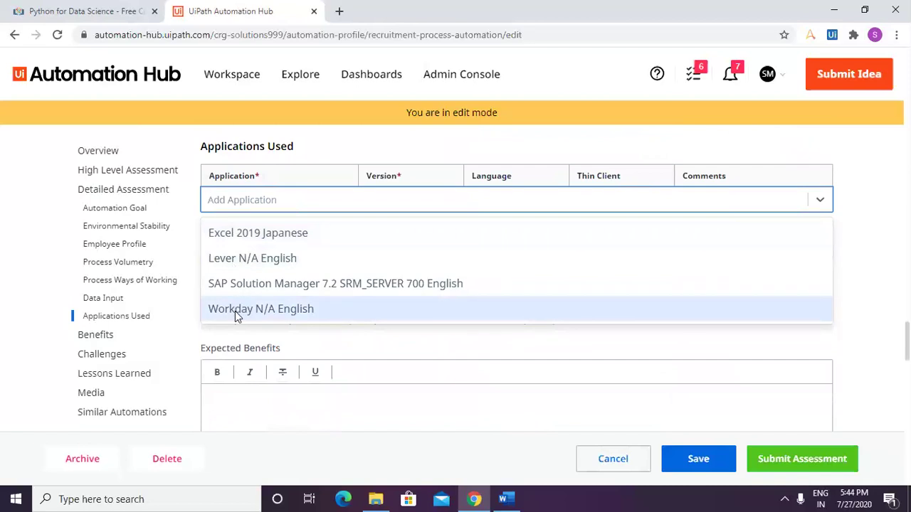
pyautogui.click(241, 243)
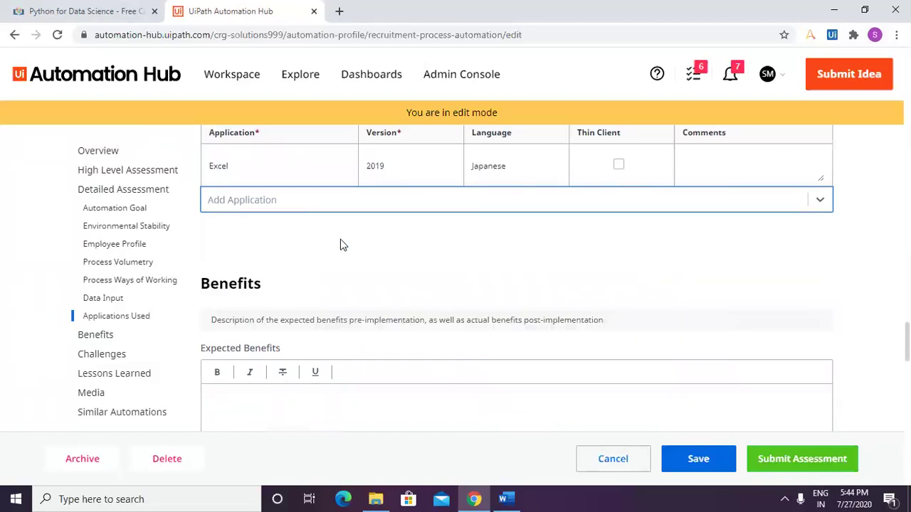
pyautogui.click(284, 206)
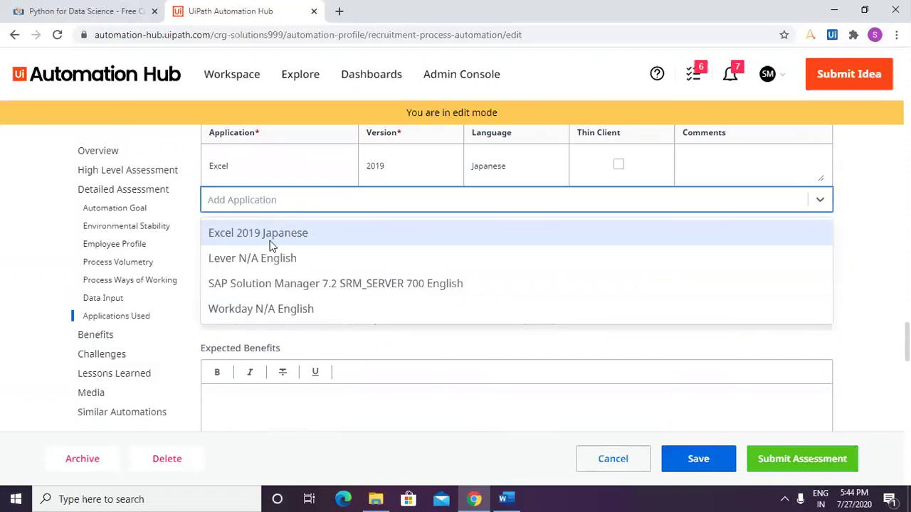
pyautogui.click(244, 309)
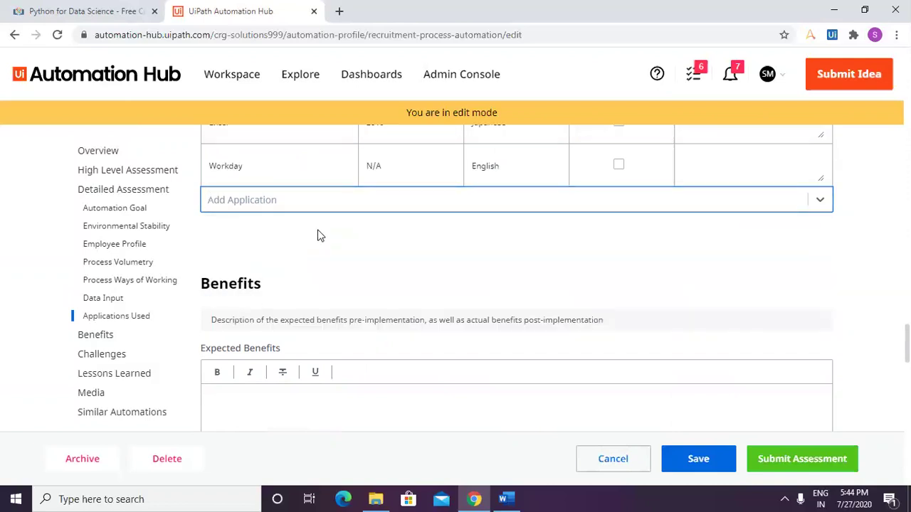
# Step: Enter "Faster turn around time for operations" as the first line of the Expected Benefits
pyautogui.scroll(-1, 336, 268)
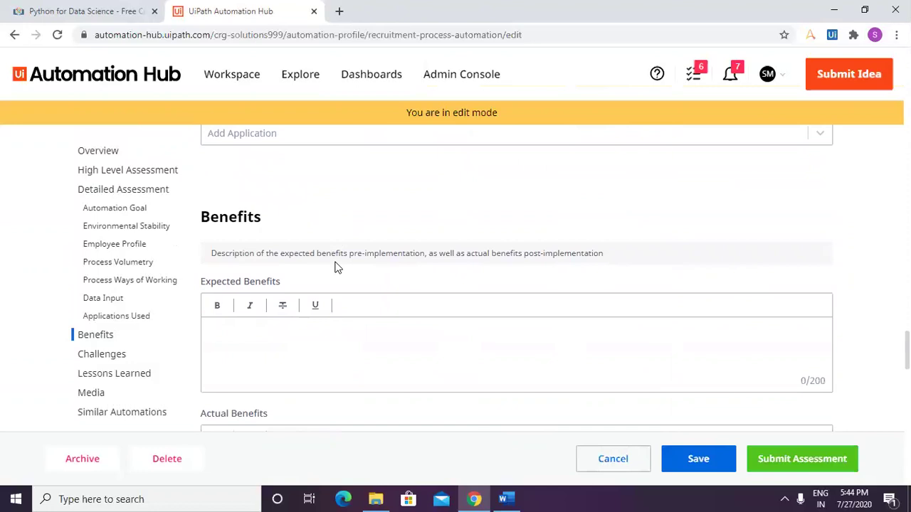
pyautogui.click(279, 347)
pyautogui.write('Faster tur')
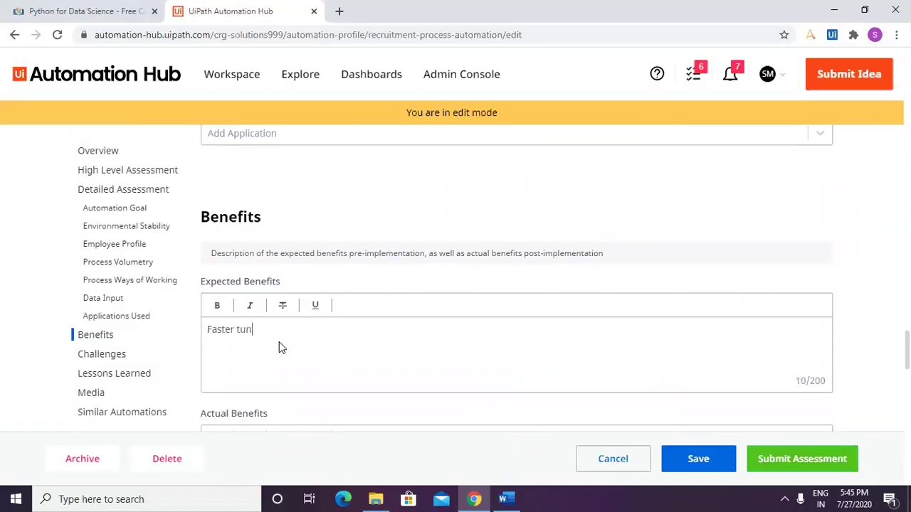
pyautogui.write('n around time for operations as well as ')
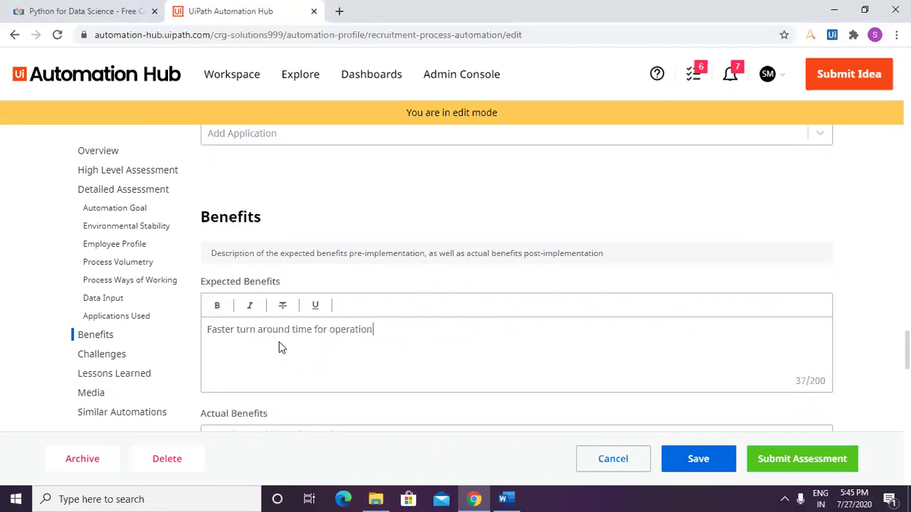
pyautogui.write('formed')
pyautogui.hotkey('ctrl', 'BackSpace')
pyautogui.press('BackSpace')
pyautogui.press('BackSpace')
pyautogui.press('BackSpace')
pyautogui.press('BackSpace')
pyautogui.press('BackSpace')
pyautogui.press('BackSpace')
pyautogui.press('BackSpace')
pyautogui.press('BackSpace')
pyautogui.press('BackSpace')
pyautogui.press('BackSpace')
pyautogui.press('BackSpace')
# Step: Add the lines "Wonderful recruitment experience for Recruits" and "Database created for Further evaluations and references" to the Expected Benefits
pyautogui.press('Return')
pyautogui.write('Wonderful recruitment experie')
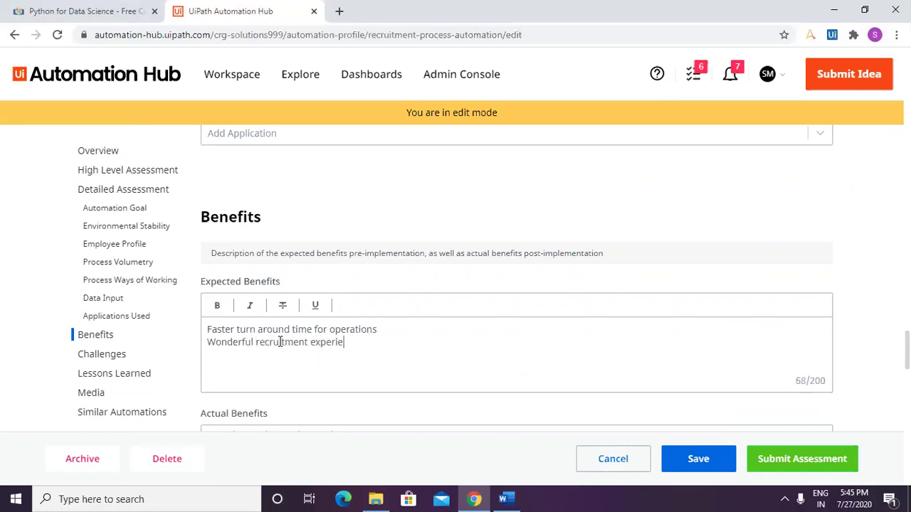
pyautogui.write('nce for Recruits')
pyautogui.press('Return')
pyautogui.write('Database created ')
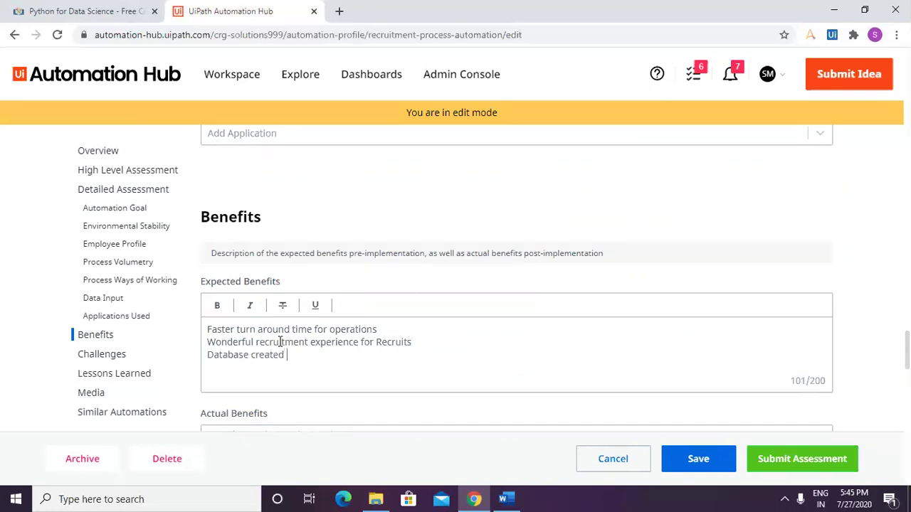
pyautogui.write('for Further evalua')
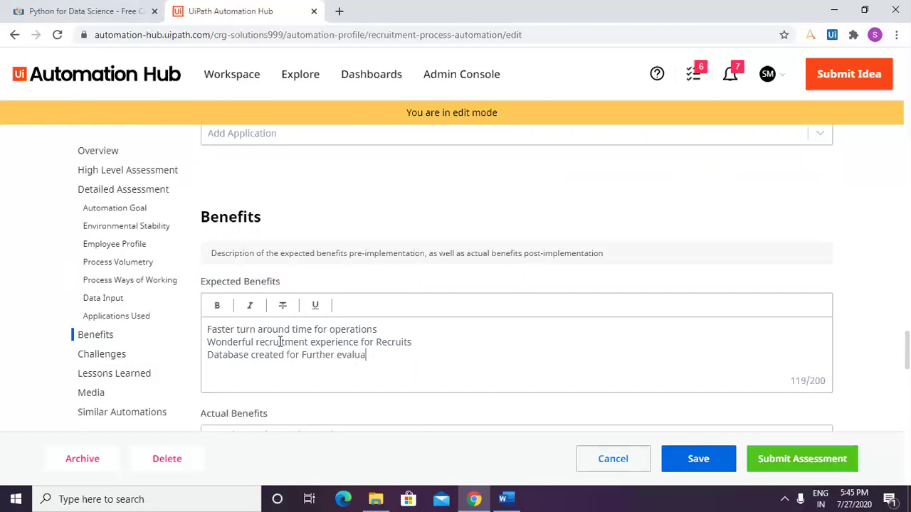
pyautogui.write('tions and references')
# Step: Add "Improve Morale of HR department" as the last line of the Expected Benefits
pyautogui.press('Return')
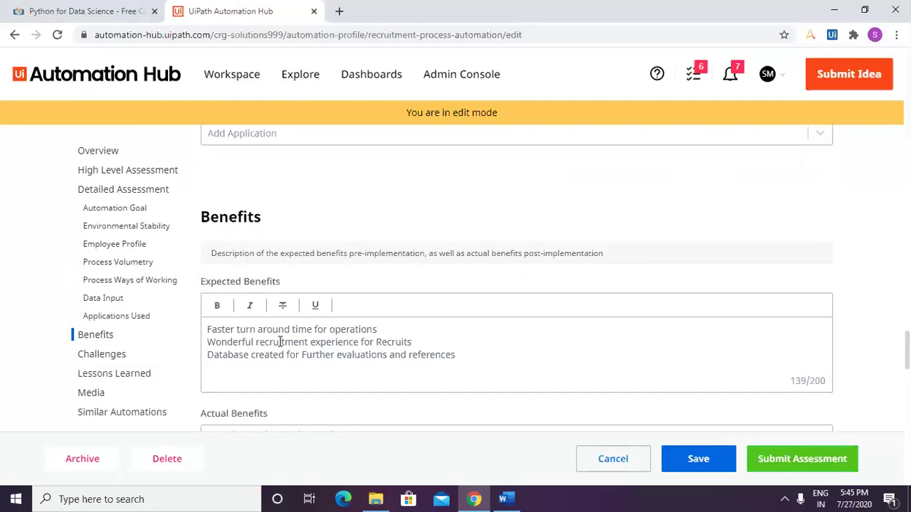
pyautogui.write('Improve Morale ')
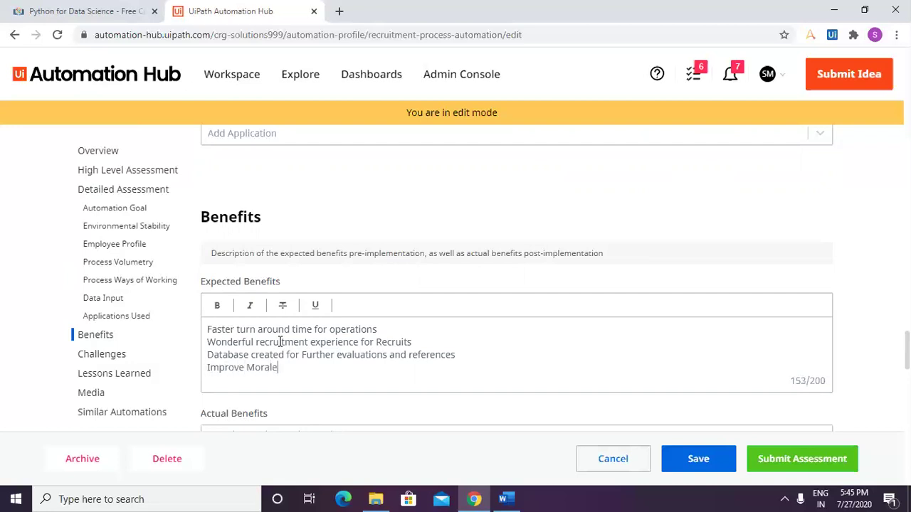
pyautogui.write('of HR department')
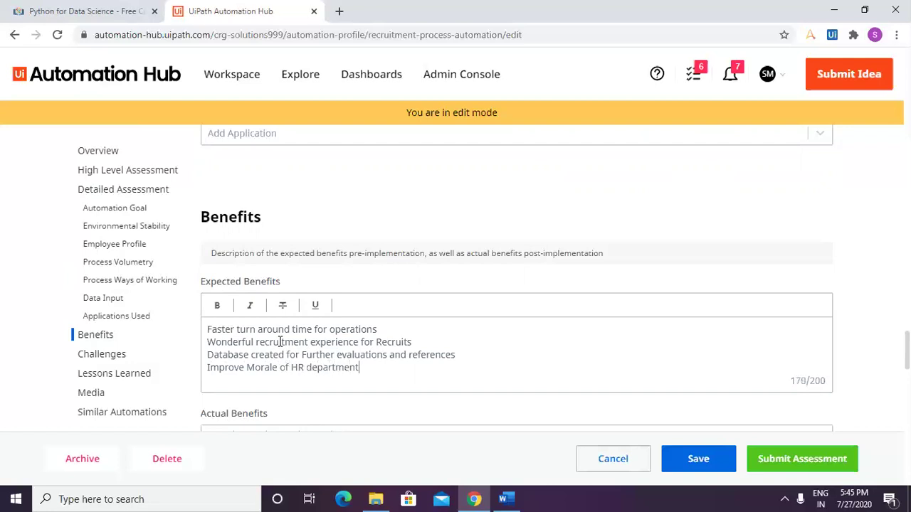
# Step: Enter "Improved Recruitment response time" and "Improved Closures for Recruitment requests" as separate lines of the Actual Benefits
pyautogui.scroll(-3, 439, 345)
pyautogui.click(241, 280)
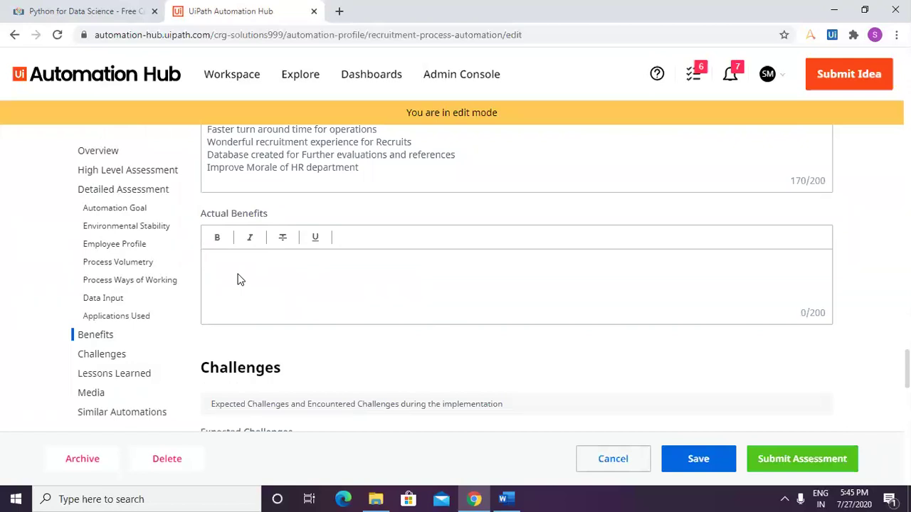
pyautogui.write('Recruitment response time')
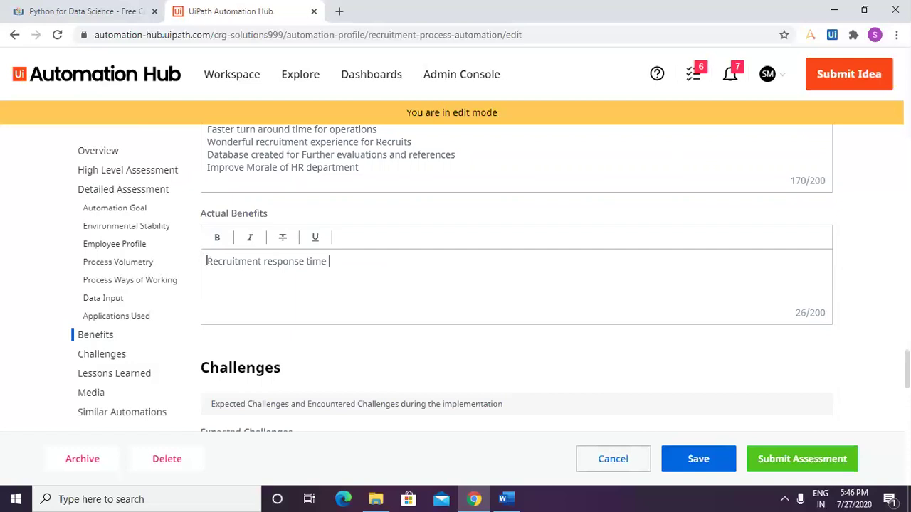
pyautogui.click(206, 261)
pyautogui.write('Improved')
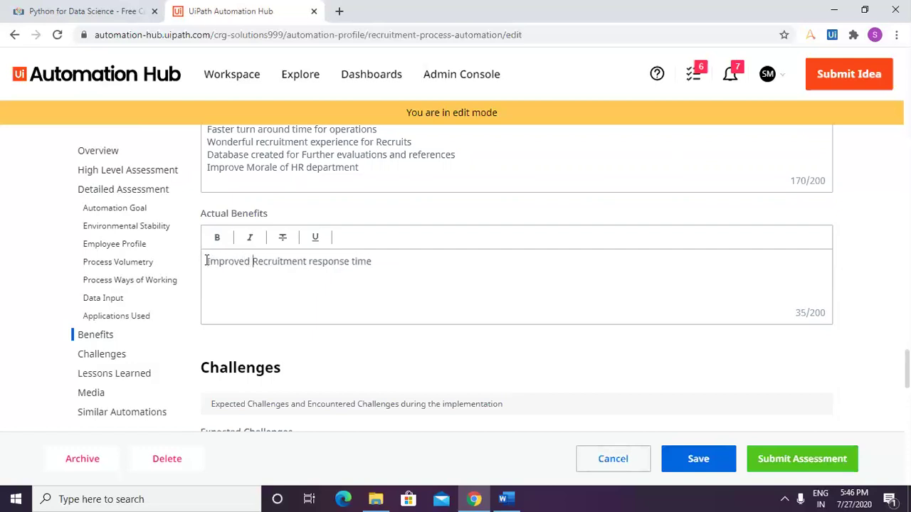
pyautogui.click(426, 259)
pyautogui.press('Return')
pyautogui.write('Improved Closures for ')
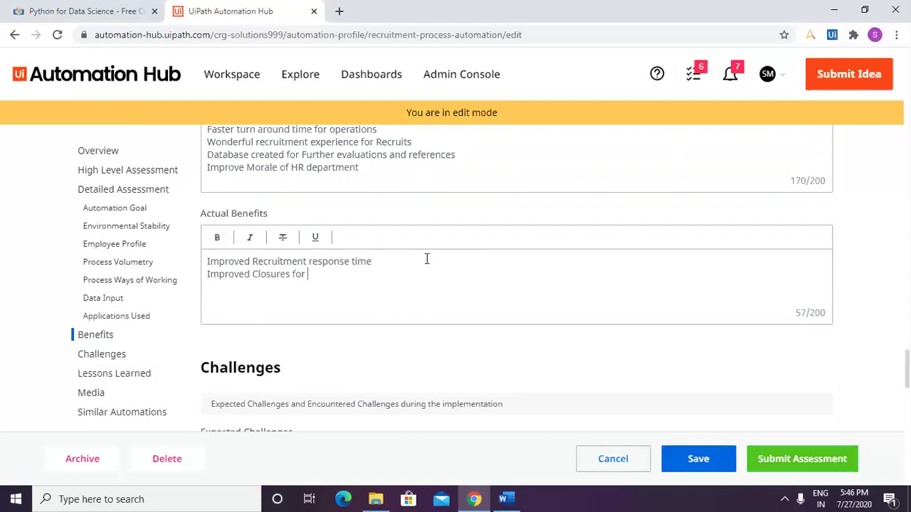
pyautogui.write('Recruitment requests ')
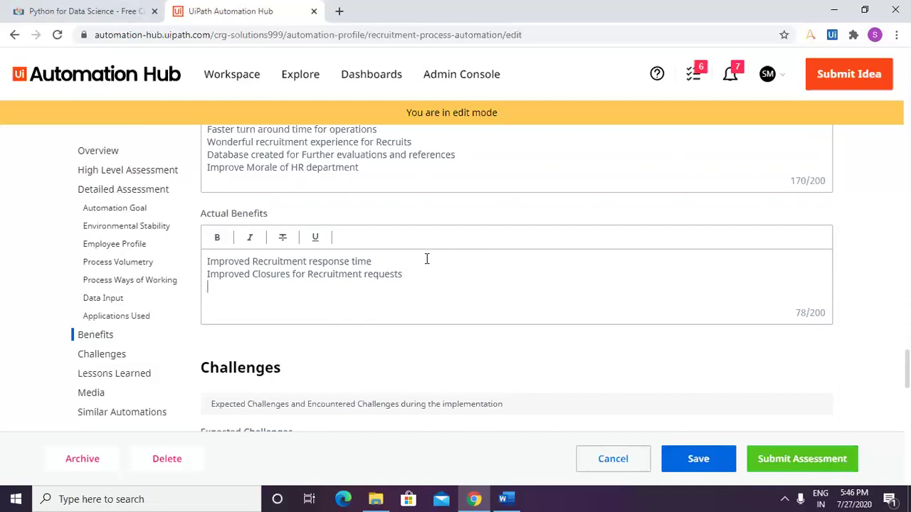
# Step: Add the line "Accurate evaluation of recruits" to the Actual Benefits
pyautogui.write('Accurate evaluatin')
pyautogui.press('BackSpace')
pyautogui.write('on of ')
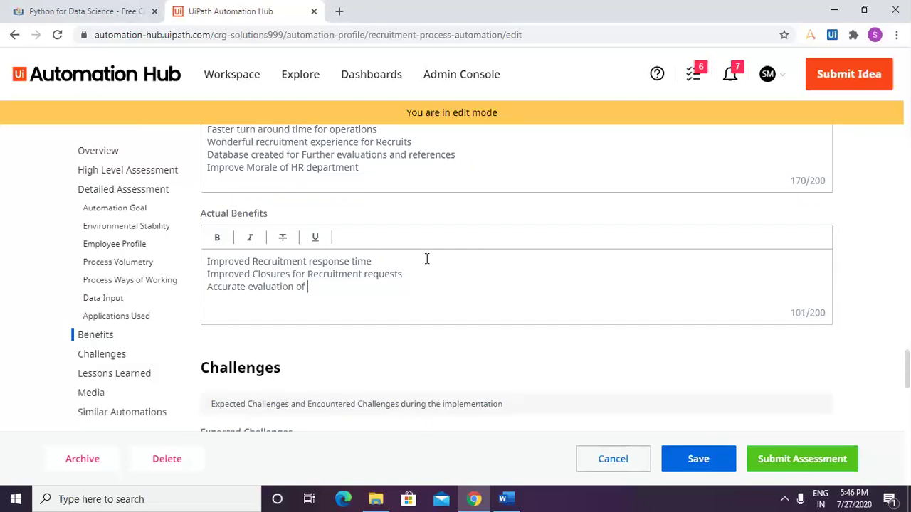
pyautogui.write('recruits, human')
pyautogui.press('BackSpace')
pyautogui.press('BackSpace')
pyautogui.press('BackSpace')
pyautogui.press('BackSpace')
pyautogui.press('BackSpace')
pyautogui.press('BackSpace')
pyautogui.press('BackSpace')
# Step: Add "Less than 5% error rate to be achieved" as the last line of the Actual Benefits
pyautogui.write('Less than 5%')
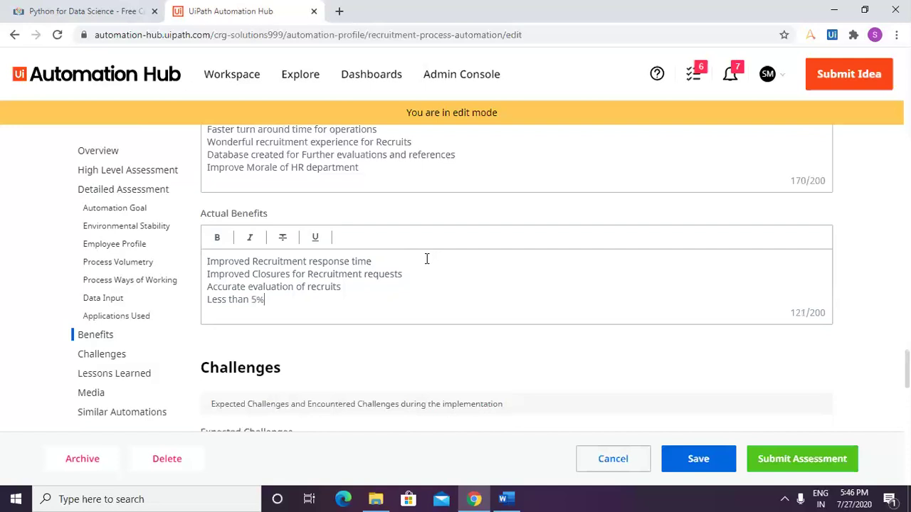
pyautogui.write(' error rate observe')
pyautogui.press('BackSpace')
pyautogui.press('BackSpace')
pyautogui.press('BackSpace')
pyautogui.press('BackSpace')
pyautogui.press('BackSpace')
pyautogui.press('BackSpace')
pyautogui.press('BackSpace')
pyautogui.write('to be obser')
pyautogui.press('BackSpace')
pyautogui.press('BackSpace')
pyautogui.press('BackSpace')
pyautogui.press('BackSpace')
pyautogui.press('BackSpace')
pyautogui.write('acheive')
pyautogui.press('BackSpace')
pyautogui.press('BackSpace')
pyautogui.press('BackSpace')
pyautogui.press('BackSpace')
pyautogui.write('ieved.')
pyautogui.press('BackSpace')
# Step: Enter "Lot of Unstructured data" as the first line of the Expected Challenges
pyautogui.scroll(-3, 434, 340)
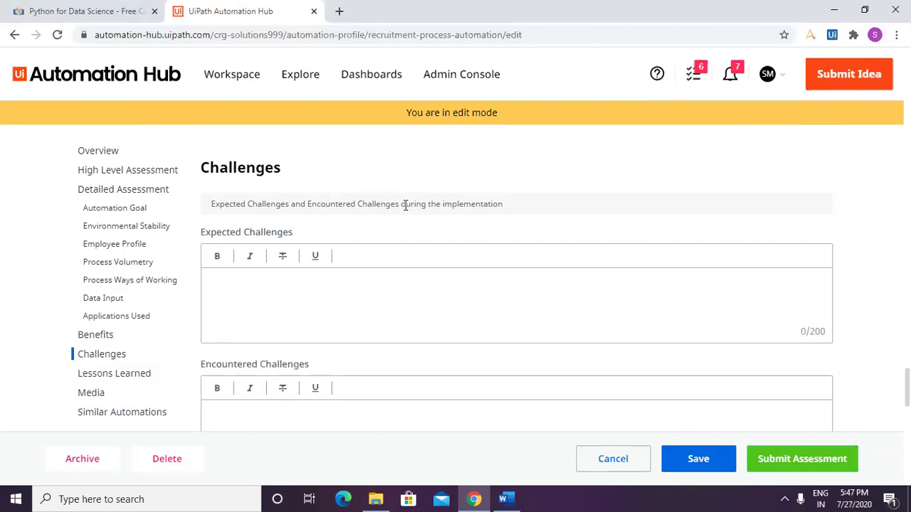
pyautogui.click(298, 291)
pyautogui.write('Lot of Unstructured data')
pyautogui.press('Return')
# Step: Add the line "Various templates required to be reviewed for mulitple roles" to the Expected Challenges
pyautogui.write('Hi')
pyautogui.press('BackSpace')
pyautogui.press('BackSpace')
pyautogui.write('F')
pyautogui.press('BackSpace')
pyautogui.write('Various temple')
pyautogui.write('te')
pyautogui.press('BackSpace')
pyautogui.press('BackSpace')
pyautogui.press('BackSpace')
pyautogui.write('ates required to be review')
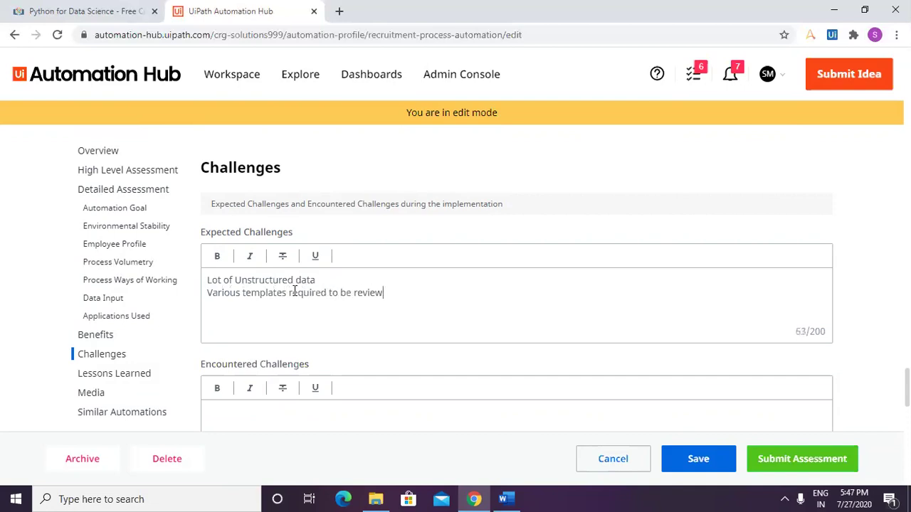
pyautogui.write('ed')
pyautogui.press('BackSpace')
pyautogui.press('BackSpace')
pyautogui.write('ed fro')
pyautogui.press('BackSpace')
pyautogui.press('BackSpace')
pyautogui.press('BackSpace')
pyautogui.press('BackSpace')
pyautogui.write('for mu')
pyautogui.press('BackSpace')
pyautogui.write('mulit')
pyautogui.write('pl')
pyautogui.press('BackSpace')
pyautogui.press('BackSpace')
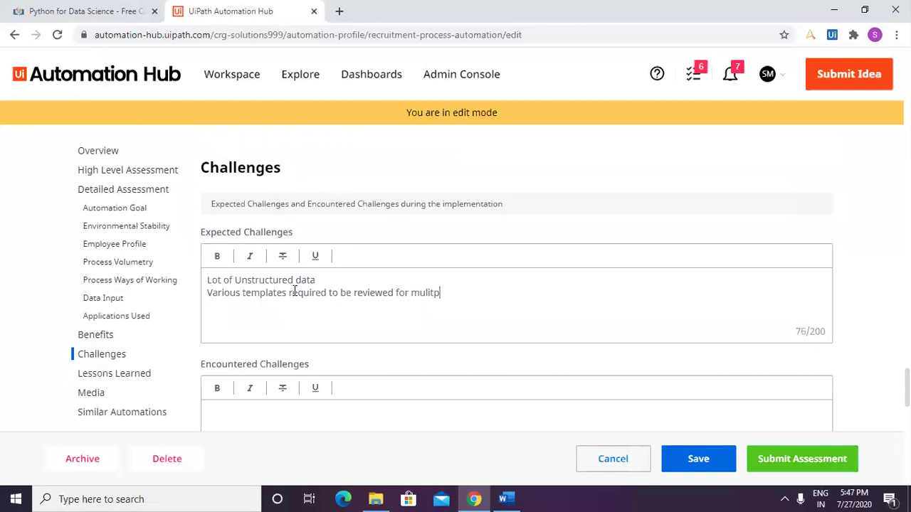
pyautogui.write('ple roles')
# Step: Add "Outlook and HR Web integration" as the last line of the Expected Challenges
pyautogui.write('Outlook in')
pyautogui.write('tegratio')
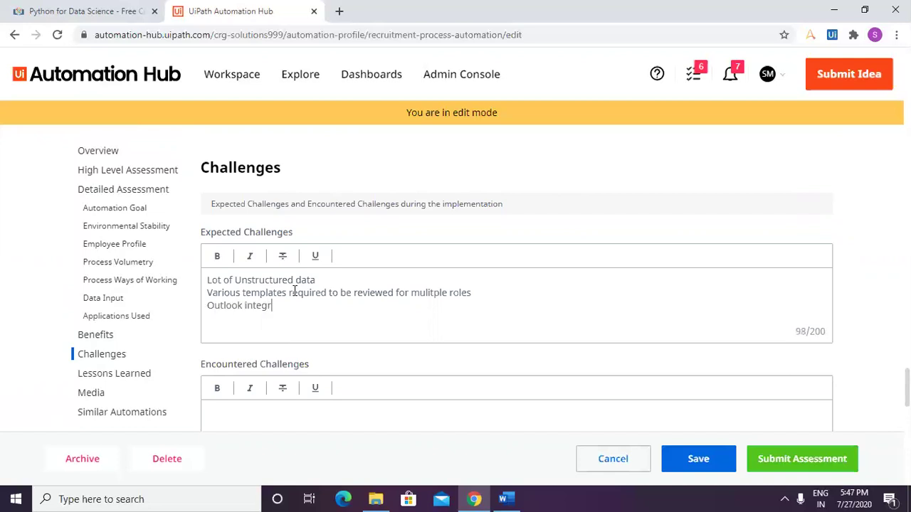
pyautogui.press('BackSpace')
pyautogui.write('ion')
pyautogui.write(' and')
pyautogui.press('BackSpace')
pyautogui.press('BackSpace')
pyautogui.press('BackSpace')
pyautogui.click(243, 306)
pyautogui.write('and HR Web')
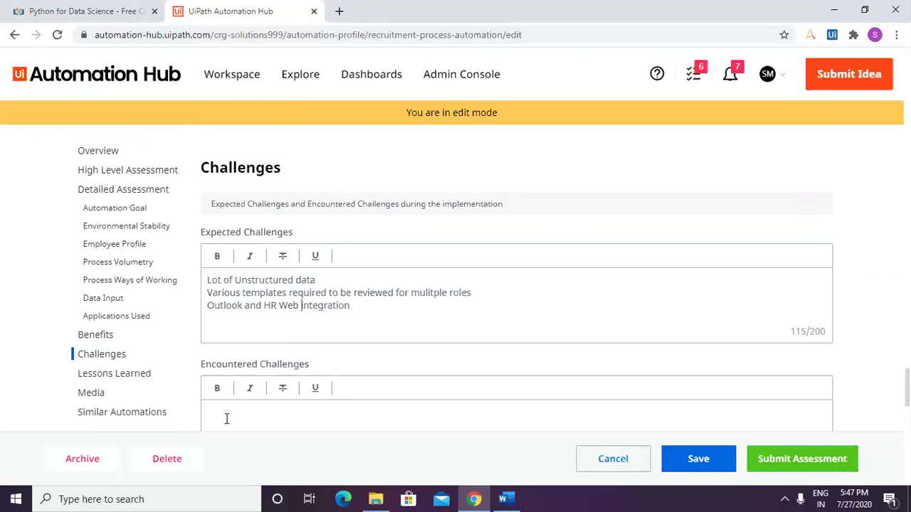
# Step: Enter "Data accuracy to be looked at as a prime requirement" as the first line of the Encountered Challenges
pyautogui.scroll(-2, 249, 398)
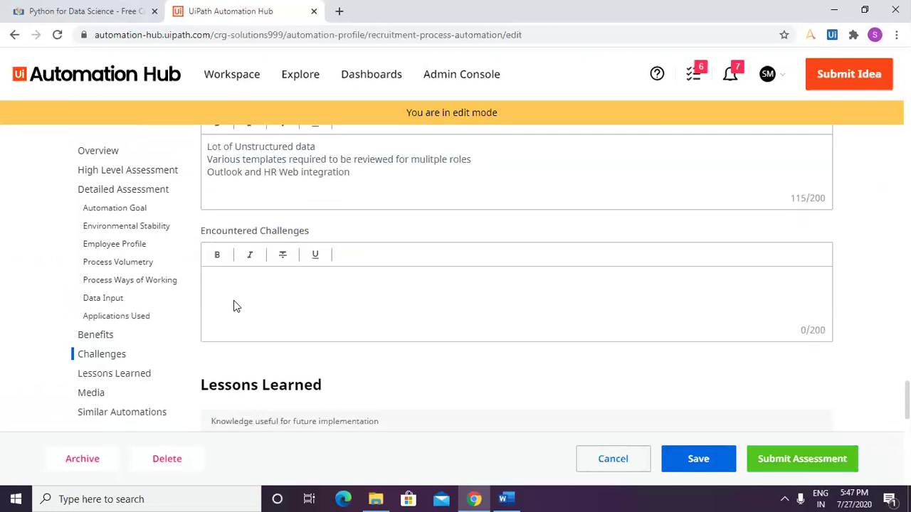
pyautogui.write('Data accuracy to be looked at')
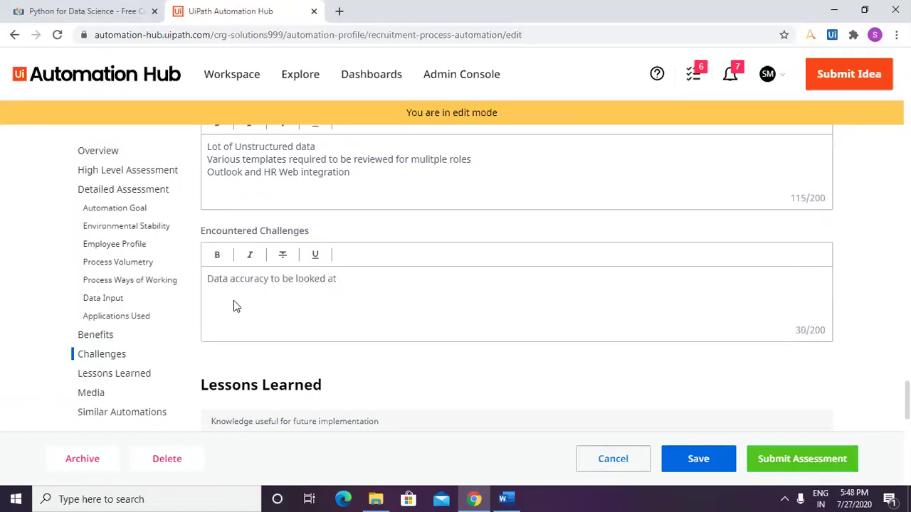
pyautogui.write(' as')
pyautogui.press('BackSpace')
pyautogui.press('BackSpace')
pyautogui.press('BackSpace')
pyautogui.write('as a prime res')
pyautogui.press('BackSpace')
pyautogui.write('quirement')
pyautogui.press('Return')
# Step: Add the line "Exceptions to be handled with notifications as often they are missed" to the Encountered Challenges
pyautogui.write('Excep')
pyautogui.press('BackSpace')
pyautogui.write('o')
pyautogui.press('BackSpace')
pyautogui.write('ption')
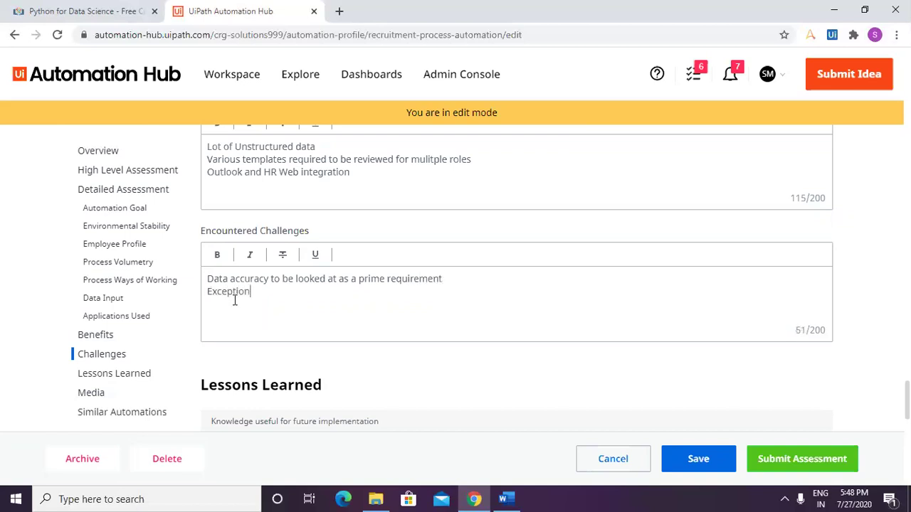
pyautogui.write('s to be handles')
pyautogui.press('BackSpace')
pyautogui.press('BackSpace')
pyautogui.write('d woth')
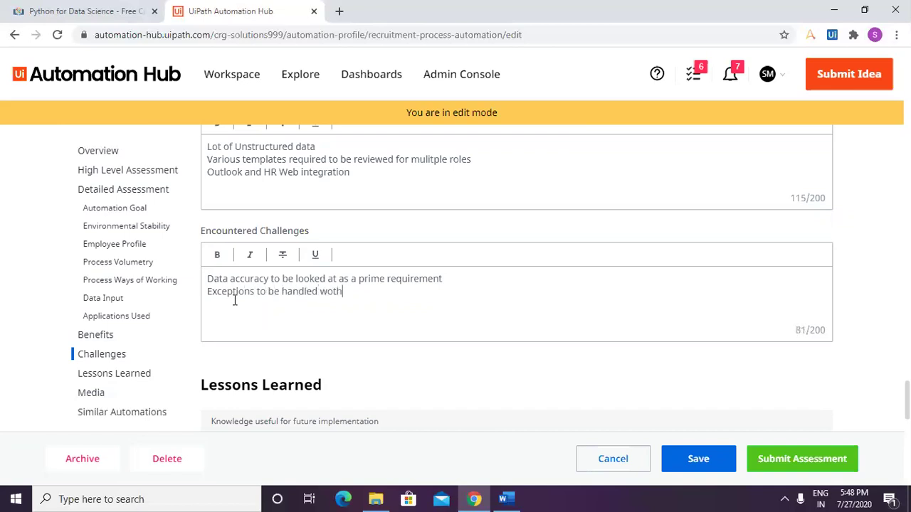
pyautogui.press('BackSpace')
pyautogui.press('BackSpace')
pyautogui.press('BackSpace')
pyautogui.write('ith ')
pyautogui.write('a')
pyautogui.press('BackSpace')
pyautogui.write('notifocat')
pyautogui.press('BackSpace')
pyautogui.press('BackSpace')
pyautogui.press('BackSpace')
pyautogui.press('BackSpace')
pyautogui.write('ications as oft')
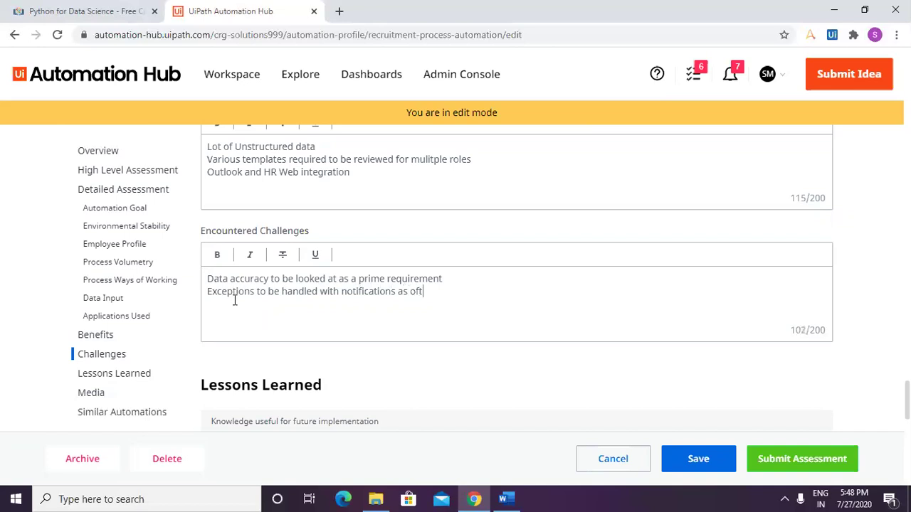
pyautogui.write('en they are missed')
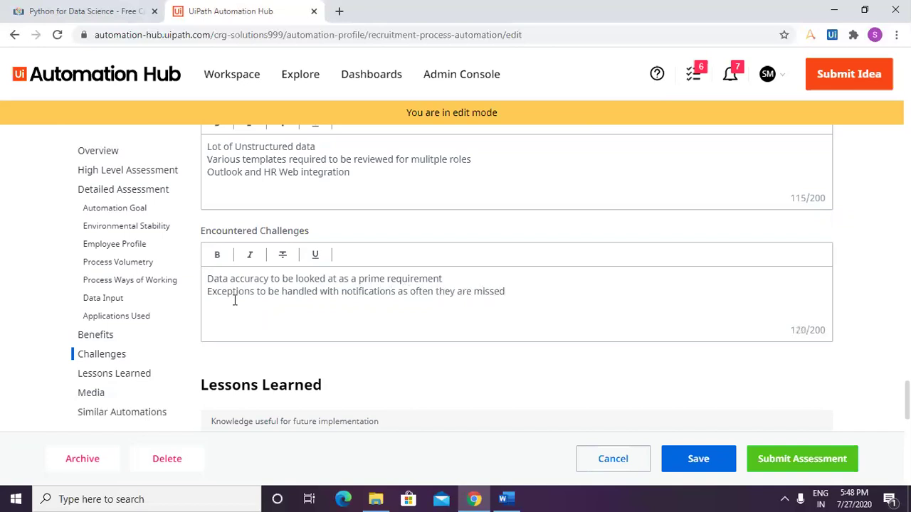
# Step: Add the line "Varied inputs from the operations team" to the Encountered Challenges
pyautogui.press('Return')
pyautogui.write('s')
pyautogui.press('BackSpace')
pyautogui.write('s')
pyautogui.press('BackSpace')
pyautogui.write('V')
pyautogui.press('BackSpace')
pyautogui.write('Varied inptu')
pyautogui.press('BackSpace')
pyautogui.press('BackSpace')
pyautogui.write('uts from the ')
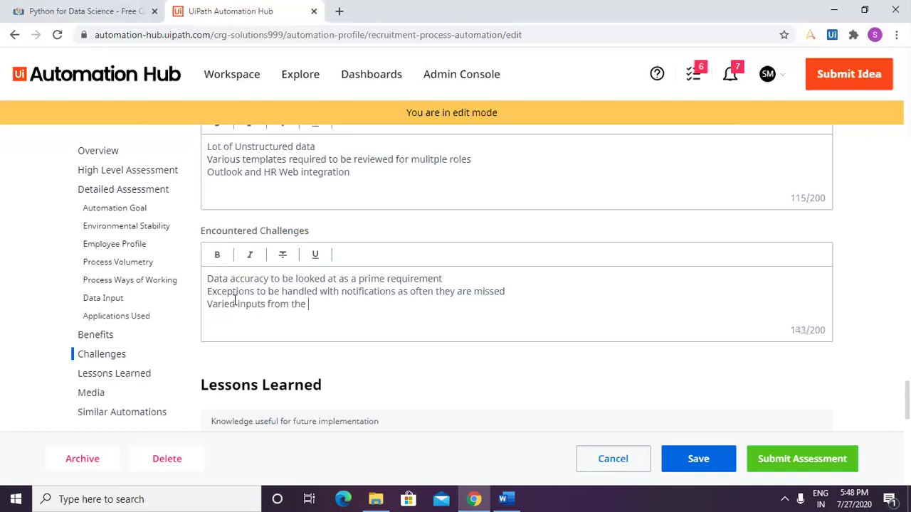
pyautogui.write('operations team')
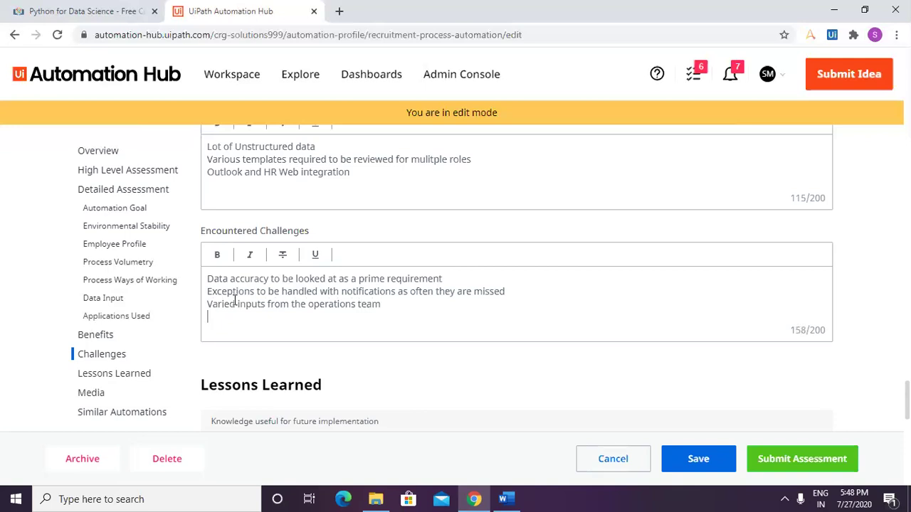
# Step: Add "Standard communication practice for recruits" to the Encountered Challenges, removing "team" from the preceding line to stay within 200 characters
pyautogui.write('Standard commun')
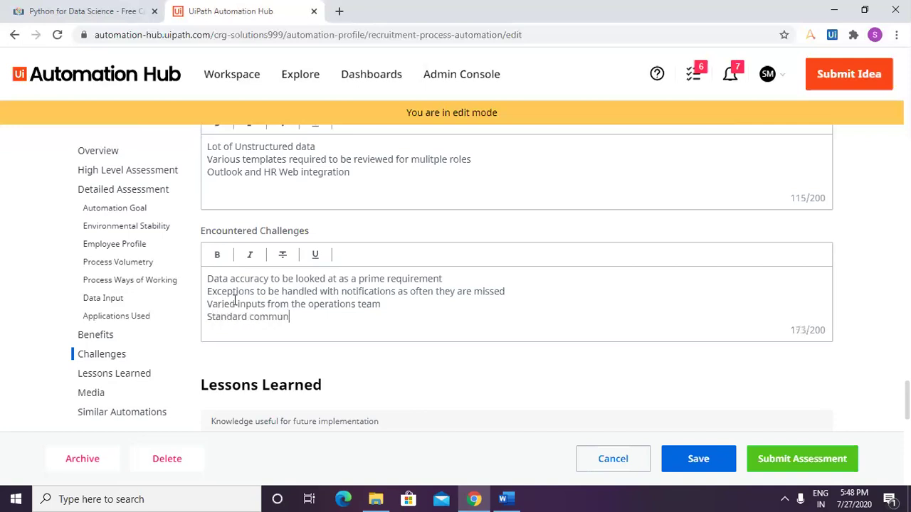
pyautogui.write('ication practice for recrui')
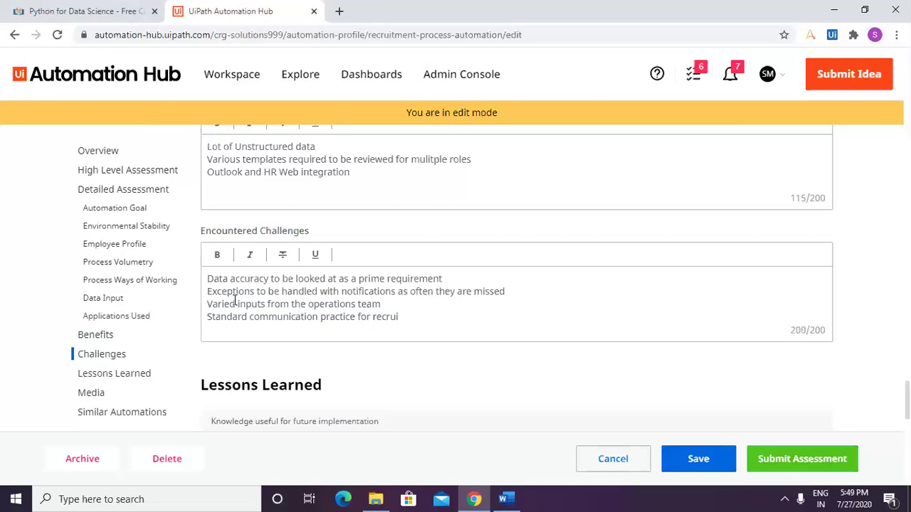
pyautogui.doubleClick(362, 305)
pyautogui.press('BackSpace')
pyautogui.write('ts')
# Step: Enter "Web Login credentials expiry after 30 days and needs OTP" as the first line of the Lessons Learned
pyautogui.scroll(-4, 539, 415)
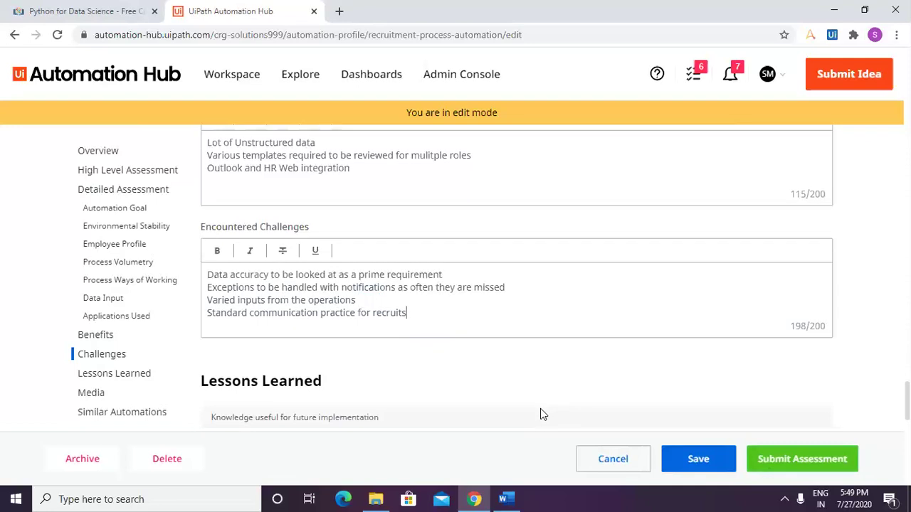
pyautogui.scroll(2, 462, 400)
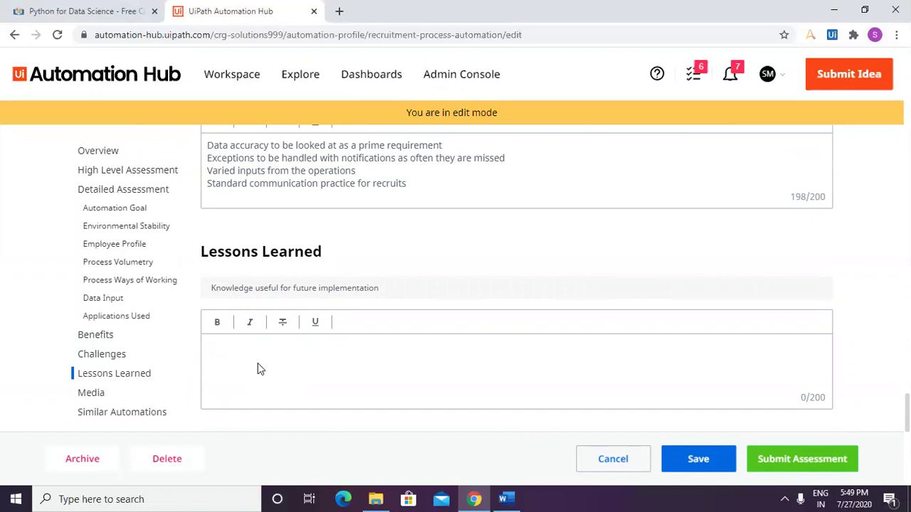
pyautogui.write('Web Login credentia')
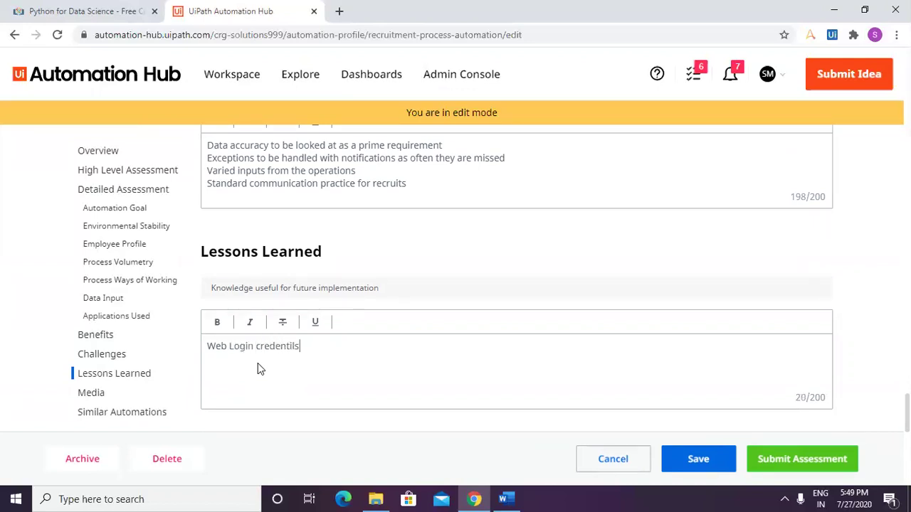
pyautogui.write('ls expe')
pyautogui.press('BackSpace')
pyautogui.write('ire')
pyautogui.press('BackSpace')
pyautogui.write('y after 30 days and needs ')
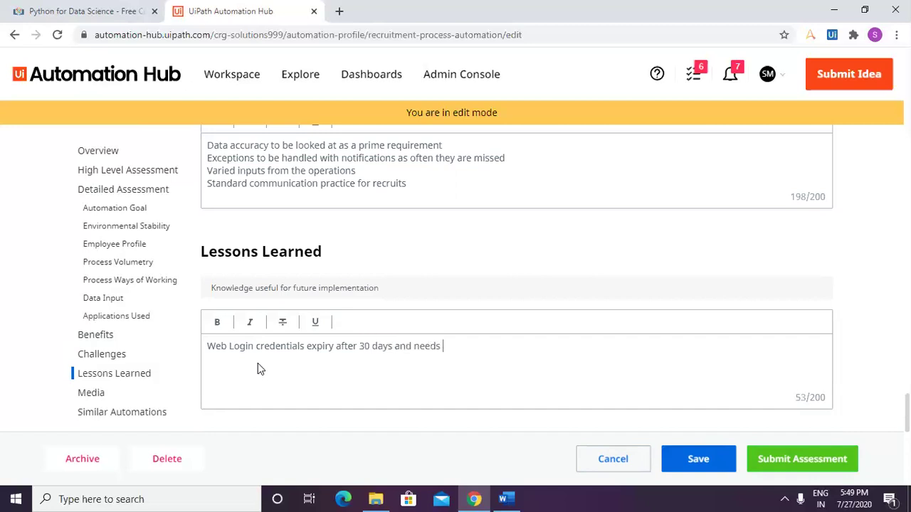
pyautogui.write('OTP')
pyautogui.press('Return')
pyautogui.write('Th')
pyautogui.press('BackSpace')
pyautogui.press('BackSpace')
pyautogui.write('Data')
pyautogui.press('BackSpace')
pyautogui.press('BackSpace')
pyautogui.press('BackSpace')
pyautogui.press('BackSpace')
pyautogui.press('BackSpace')
pyautogui.press('BackSpace')
pyautogui.write('Fuzzy')
pyautogui.press('BackSpace')
pyautogui.press('BackSpace')
pyautogui.press('BackSpace')
pyautogui.press('BackSpace')
# Step: Add the line "Fuzzy logic if observed , needs to be reviewed by the process owner" to the Lessons Learned
pyautogui.press('Return')
pyautogui.write('Fuzzy logic if observed , needs to be reviewed by the process ower')
pyautogui.press('BackSpace')
pyautogui.press('BackSpace')
pyautogui.write('er')
pyautogui.press('BackSpace')
pyautogui.press('BackSpace')
pyautogui.write('ner')
# Step: Begin a third line in the Lessons Learned with "PDF's to be considered , if"
pyautogui.press('Return')
pyautogui.write('Dru')
pyautogui.press('BackSpace')
pyautogui.press('BackSpace')
pyautogui.press('BackSpace')
pyautogui.write("PDF's")
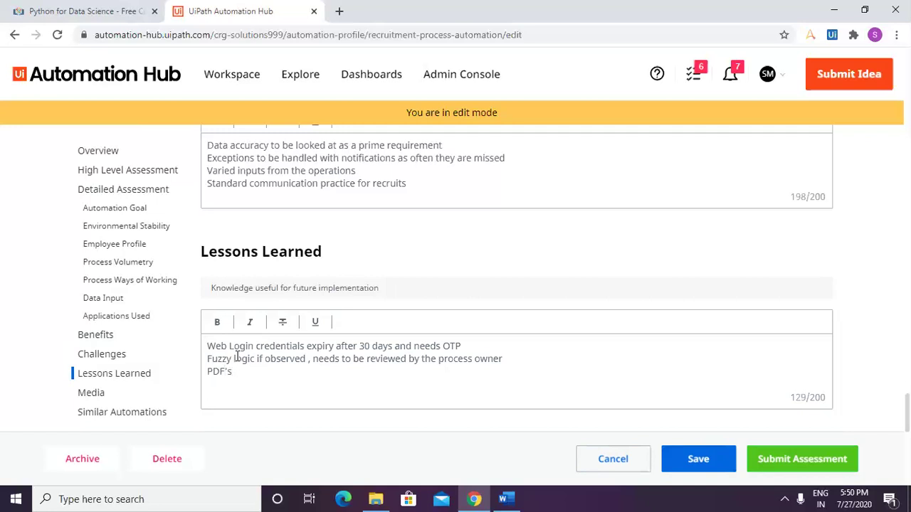
pyautogui.write(' to be considerd')
pyautogui.press('BackSpace')
pyautogui.write('ed , if not re')
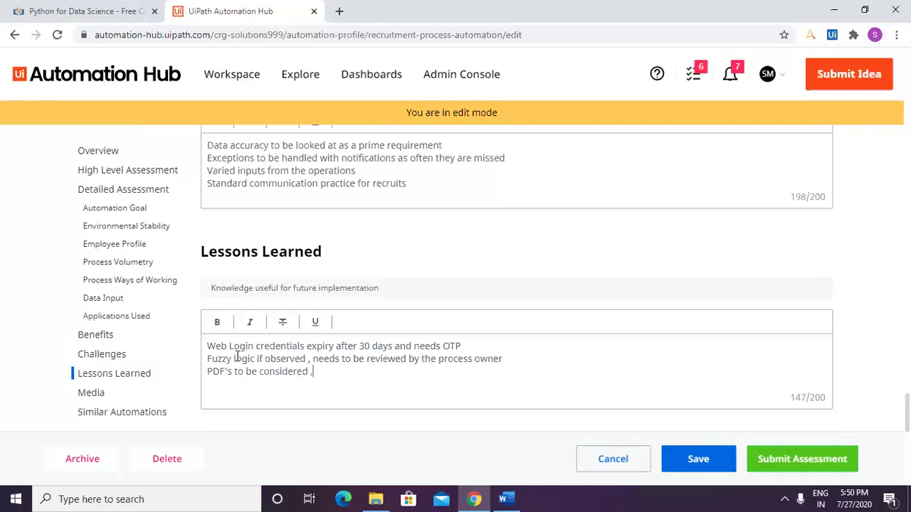
# Step: Complete the PDF line of the Lessons Learned with "recieved in other formats, convert them to PDFs"
pyautogui.press('BackSpace')
pyautogui.press('BackSpace')
pyautogui.press('BackSpace')
pyautogui.press('BackSpace')
pyautogui.press('BackSpace')
pyautogui.write('recieved in other pf')
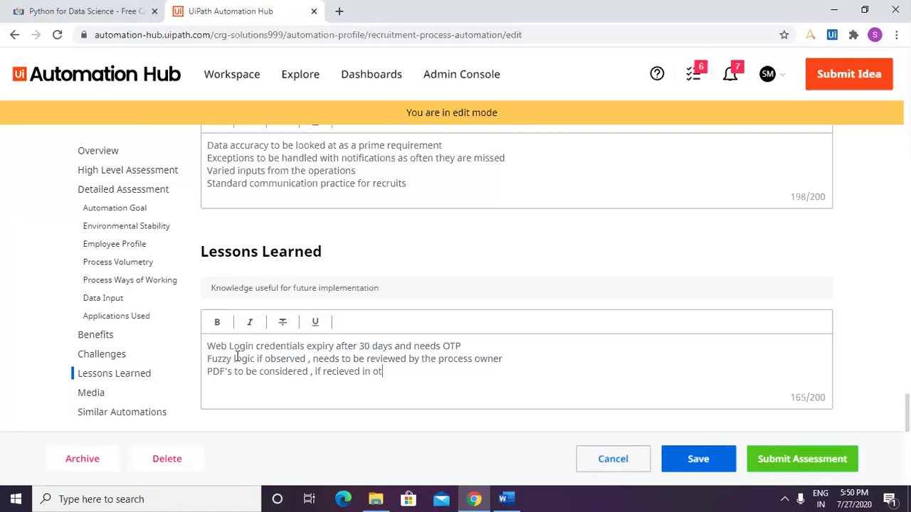
pyautogui.press('BackSpace')
pyautogui.press('BackSpace')
pyautogui.write('formts')
pyautogui.write('ts,')
pyautogui.write(' convert them')
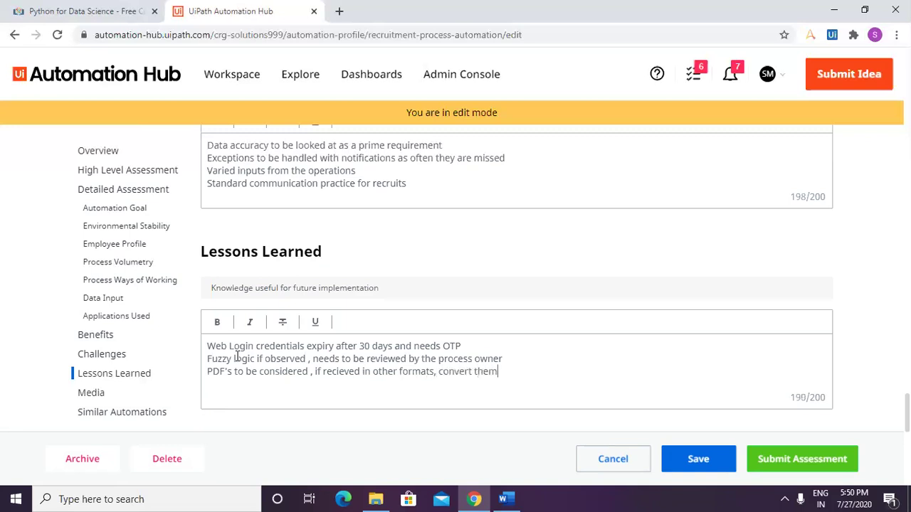
pyautogui.write(' to PDFSs')
pyautogui.press('BackSpace')
pyautogui.press('BackSpace')
pyautogui.write('s')
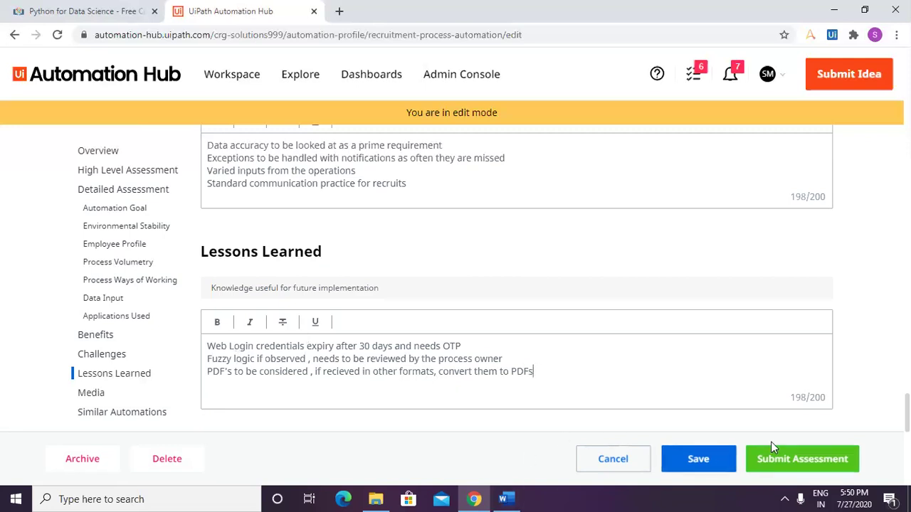
# Step: Submit the completed Recruitment_Process_Automation assessment for further review and confirm the submission
pyautogui.scroll(-3, 768, 442)
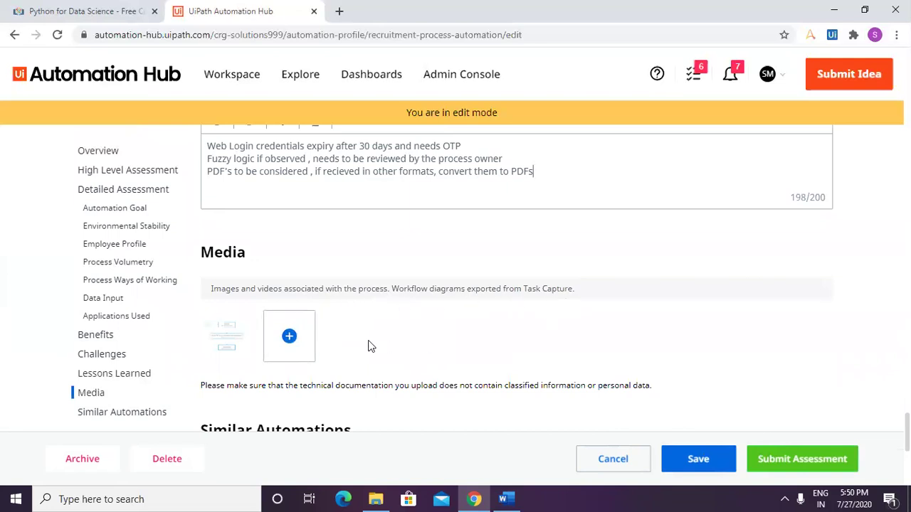
pyautogui.scroll(-3, 410, 341)
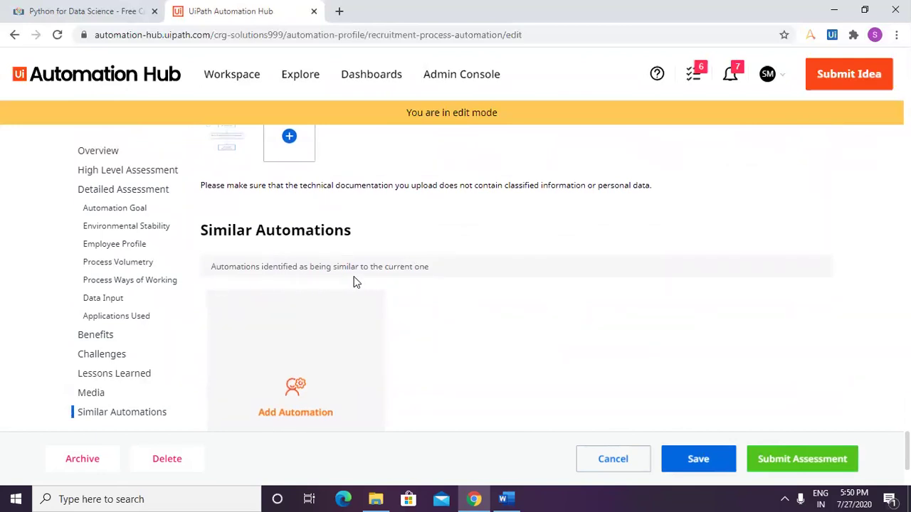
pyautogui.scroll(-1, 390, 342)
pyautogui.scroll(-1, 320, 277)
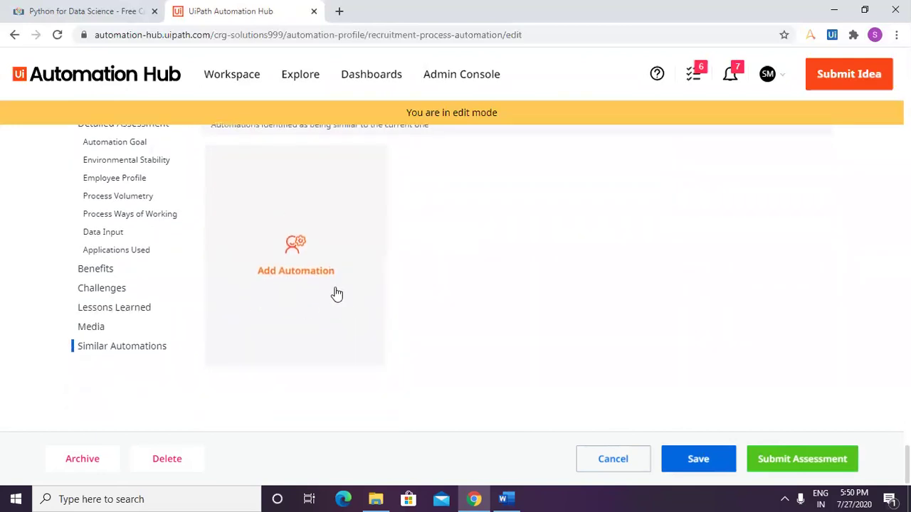
pyautogui.click(803, 468)
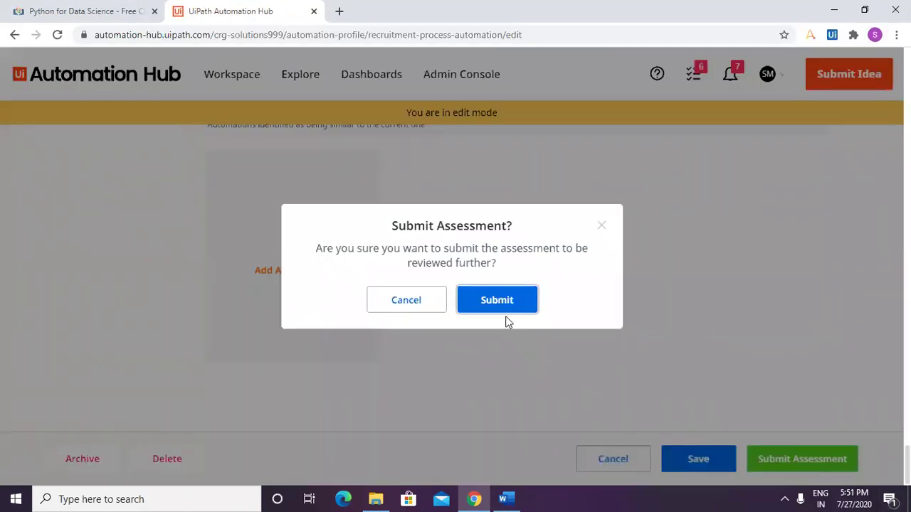
pyautogui.click(496, 302)
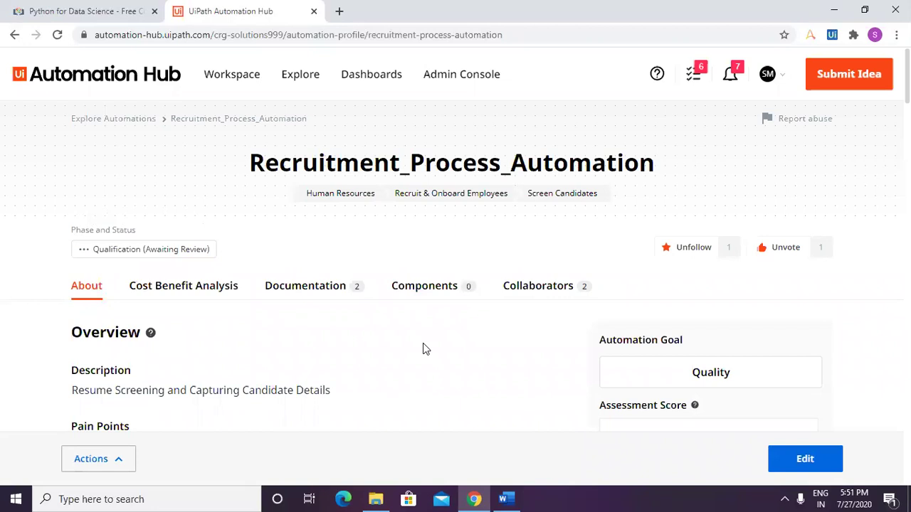
# Step: Review the submitted automation profile, from the assessment score and benefit figures through the detailed assessment, challenges and lessons learned to the comments
pyautogui.scroll(-4, 541, 315)
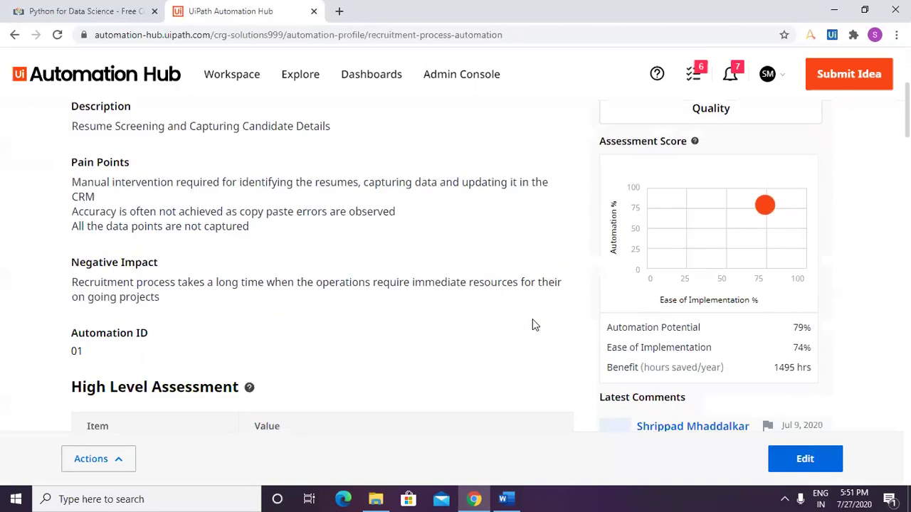
pyautogui.scroll(-1, 533, 324)
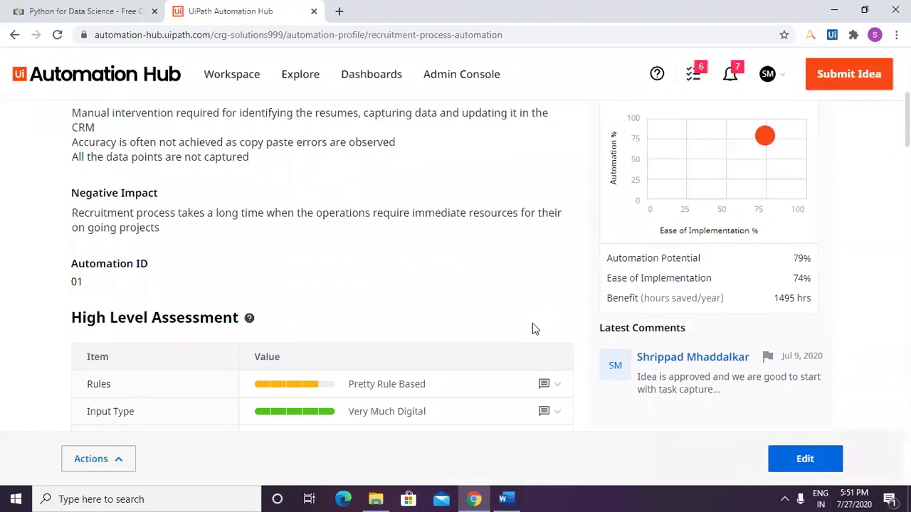
pyautogui.moveTo(607, 258); pyautogui.dragTo(814, 304)
pyautogui.click(817, 304)
pyautogui.scroll(-2, 498, 318)
pyautogui.scroll(-6, 498, 319)
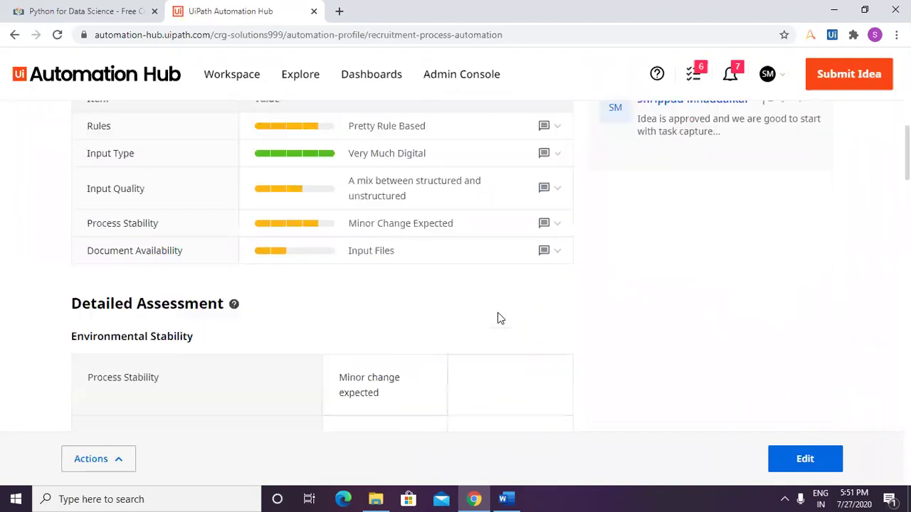
pyautogui.scroll(-3, 498, 318)
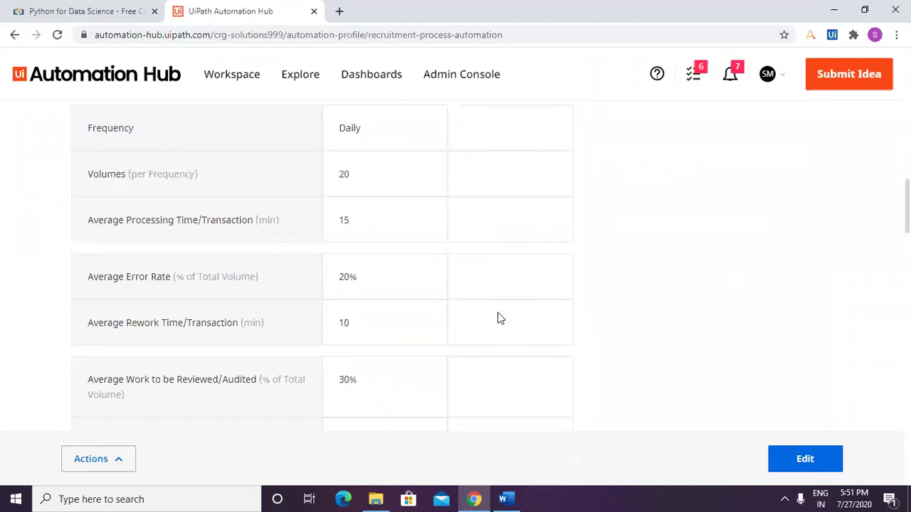
pyautogui.scroll(-7, 500, 318)
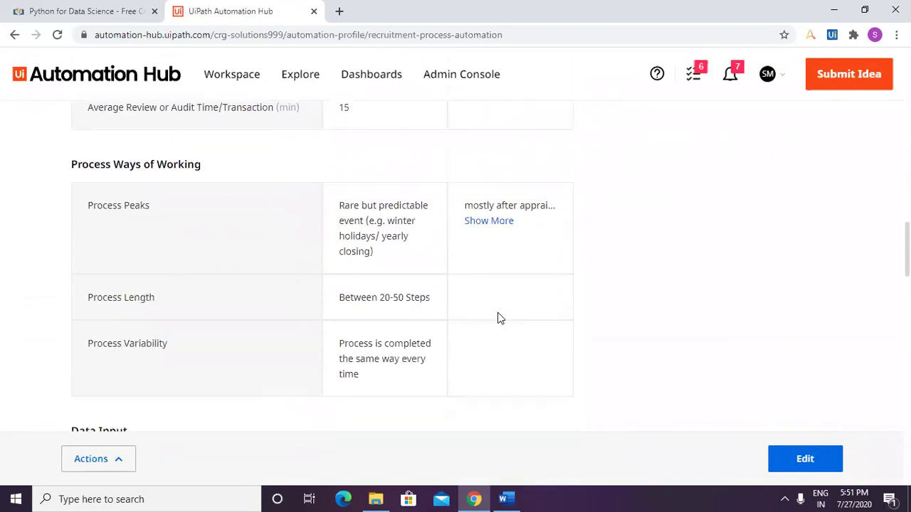
pyautogui.scroll(-9, 500, 318)
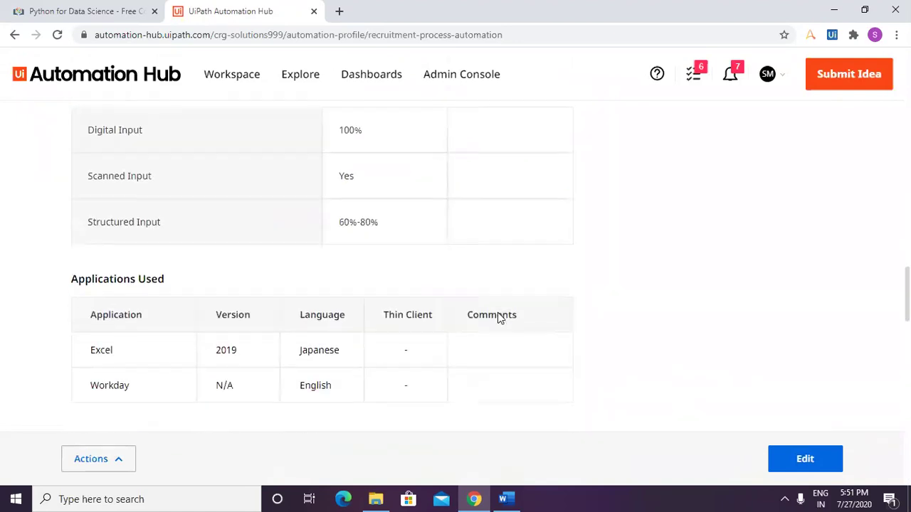
pyautogui.scroll(-9, 500, 318)
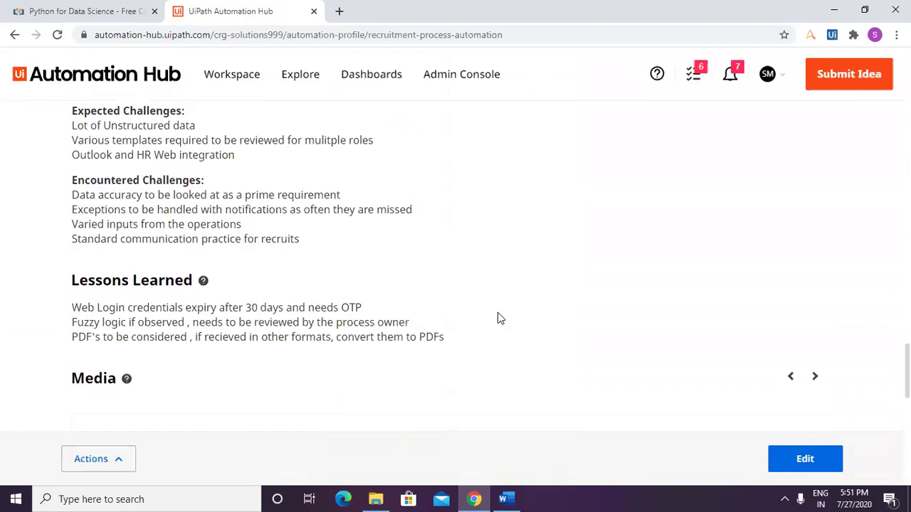
pyautogui.scroll(-4, 500, 318)
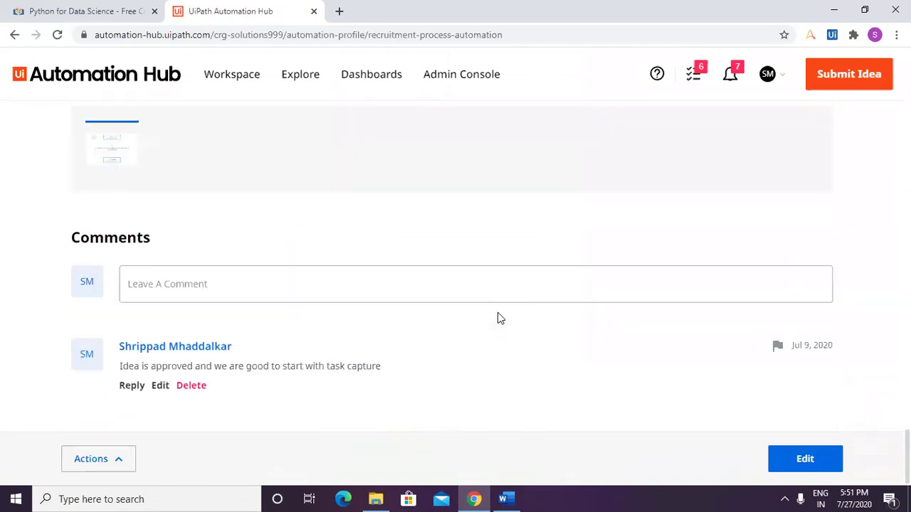